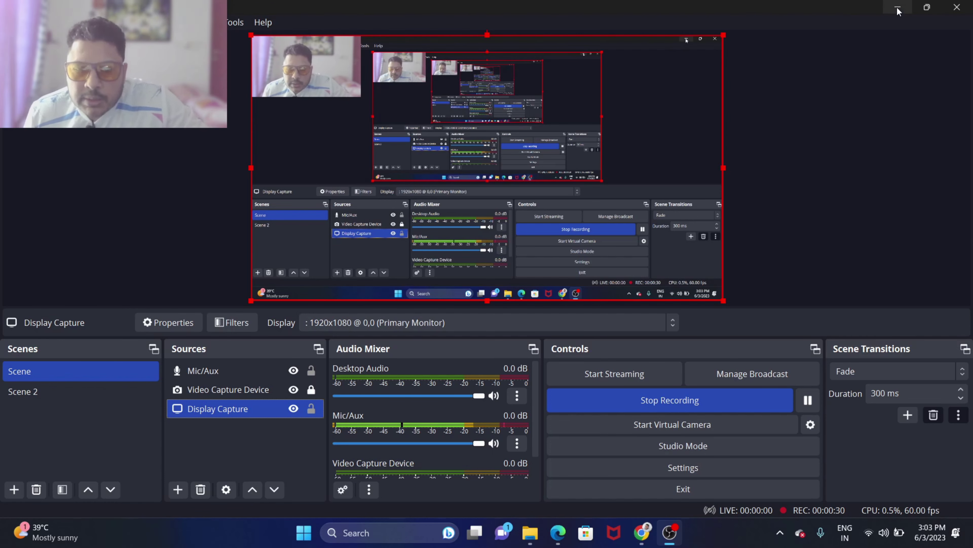
Close the AdSense browser window and bring up the Weekly SuperTrend scan in the stock chart window.
{"action": "mouse_move", "coordinate": [641, 532]}
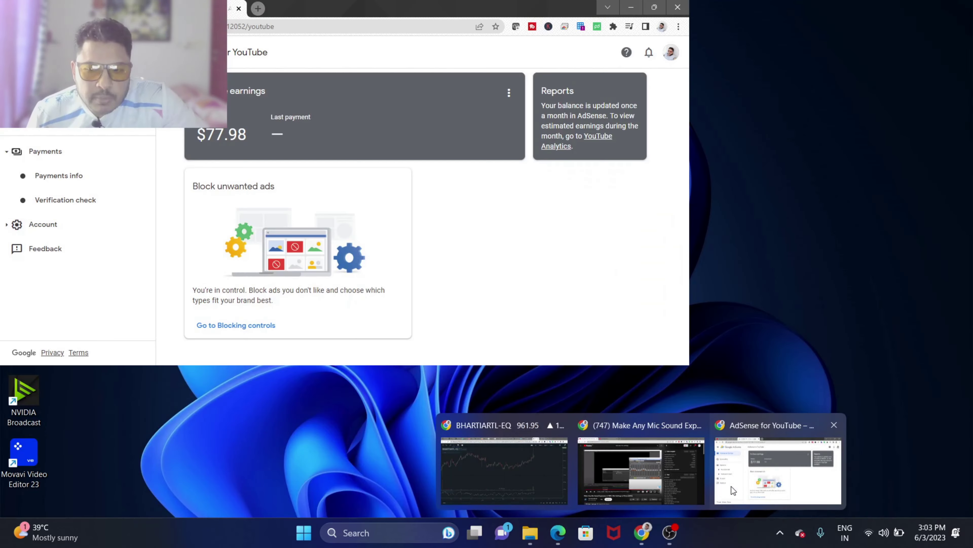
{"action": "middle_click", "coordinate": [731, 486]}
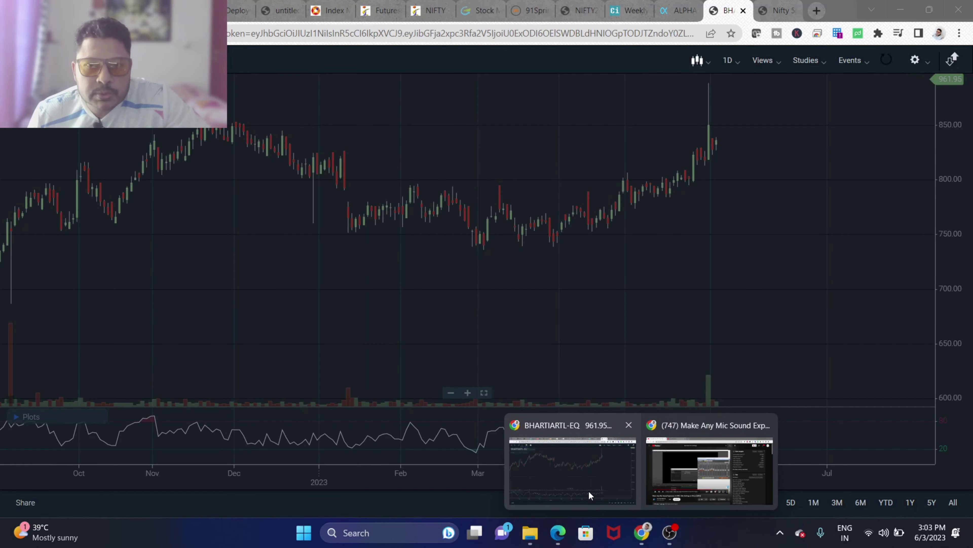
{"action": "left_click", "coordinate": [589, 490]}
{"action": "left_click", "coordinate": [617, 12]}
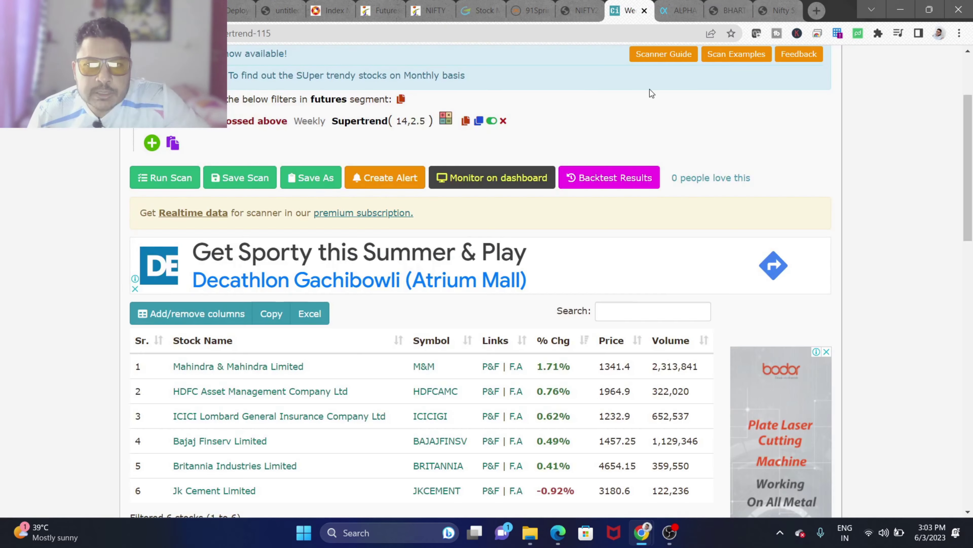
Run the Weekly SuperTrend scan for the futures segment and review its filter condition and resulting stock list.
{"action": "scroll", "coordinate": [858, 302], "scroll_direction": "up", "scroll_amount": 3}
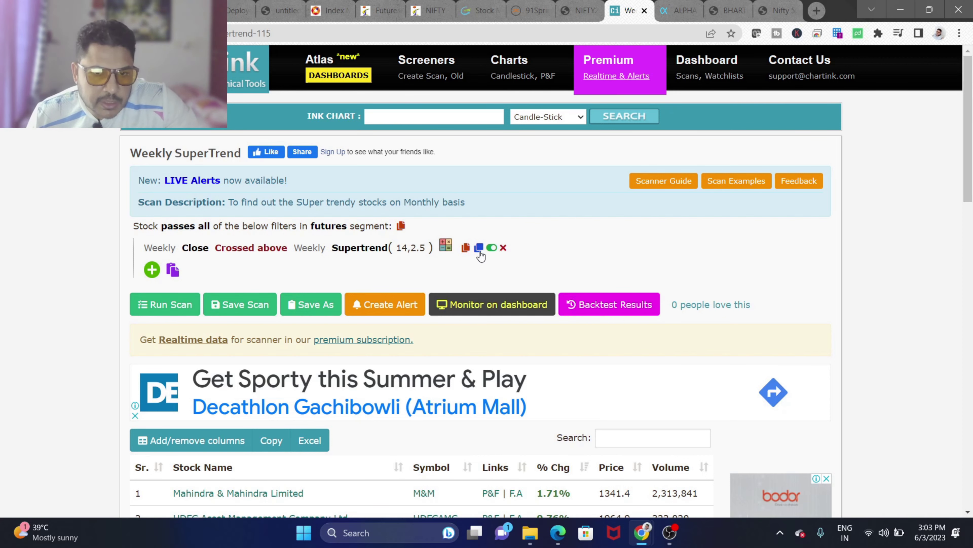
{"action": "scroll", "coordinate": [837, 277], "scroll_direction": "down", "scroll_amount": 3}
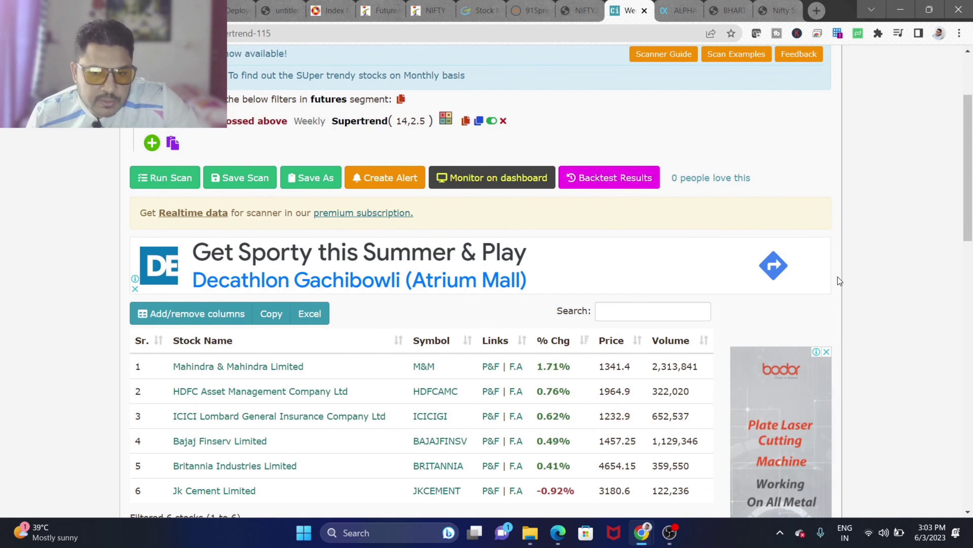
{"action": "scroll", "coordinate": [838, 277], "scroll_direction": "down", "scroll_amount": 2}
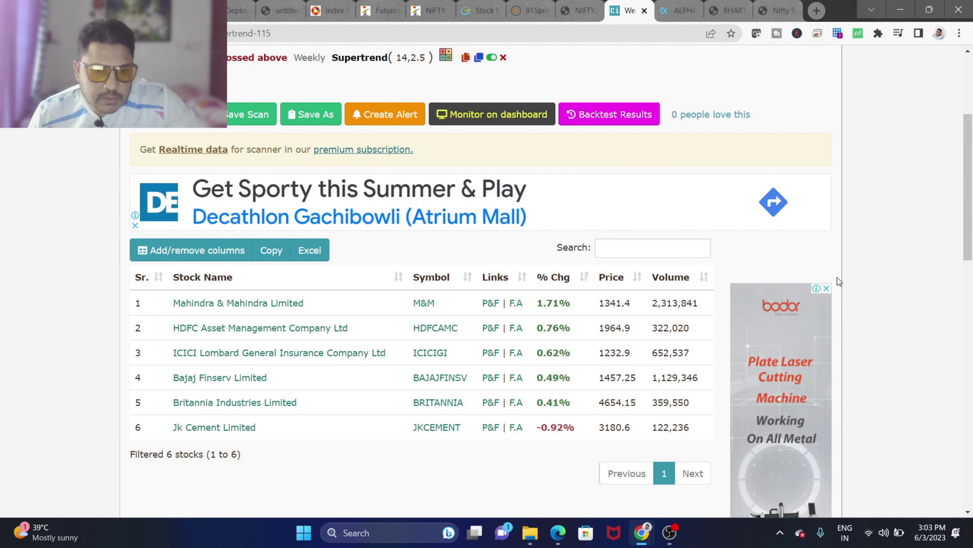
{"action": "scroll", "coordinate": [837, 276], "scroll_direction": "up", "scroll_amount": 5}
{"action": "left_click", "coordinate": [164, 305]}
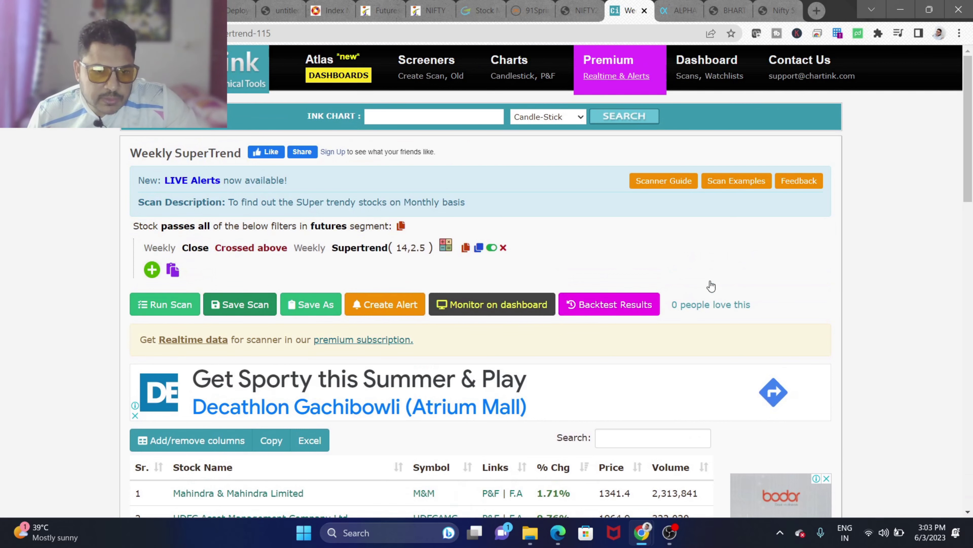
{"action": "scroll", "coordinate": [738, 281], "scroll_direction": "down", "scroll_amount": 3}
{"action": "scroll", "coordinate": [739, 284], "scroll_direction": "down", "scroll_amount": 3}
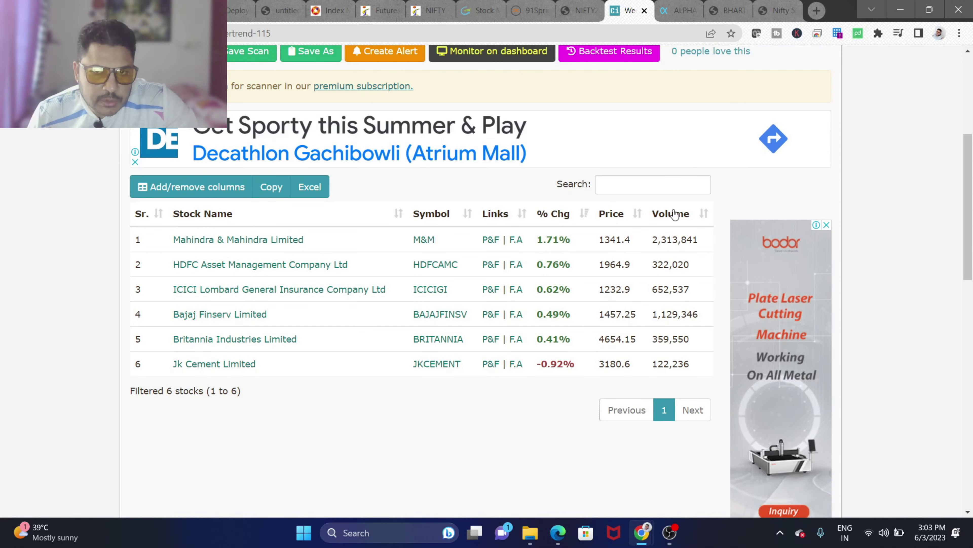
Return to the BHARTIARTL-EQ chart and set its candle interval to 1W.
{"action": "mouse_move", "coordinate": [687, 19]}
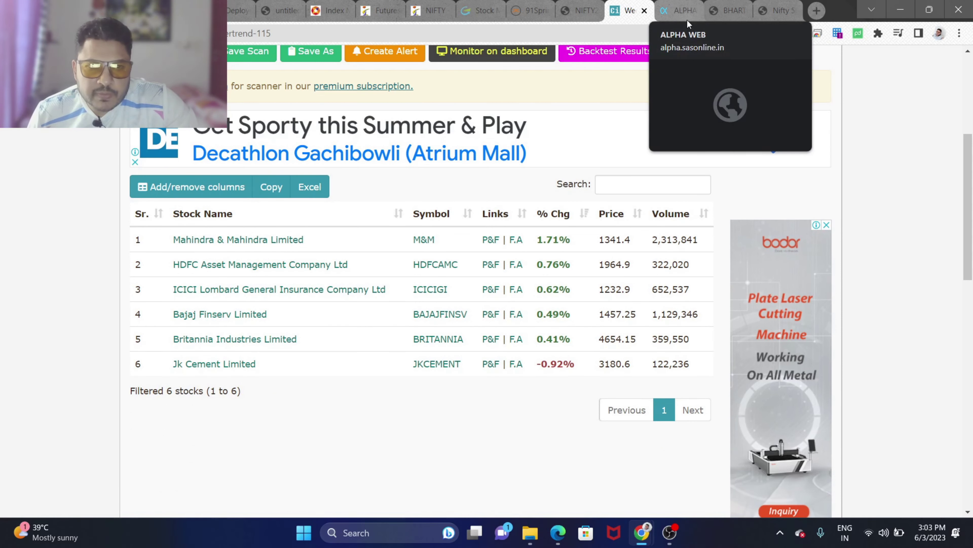
{"action": "left_click", "coordinate": [726, 11]}
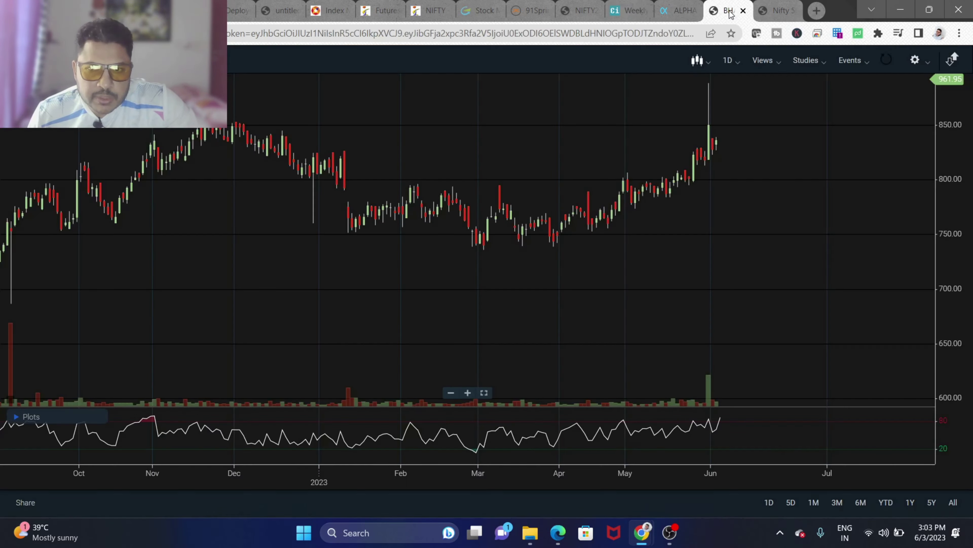
{"action": "scroll", "coordinate": [782, 256], "scroll_direction": "up", "scroll_amount": 5}
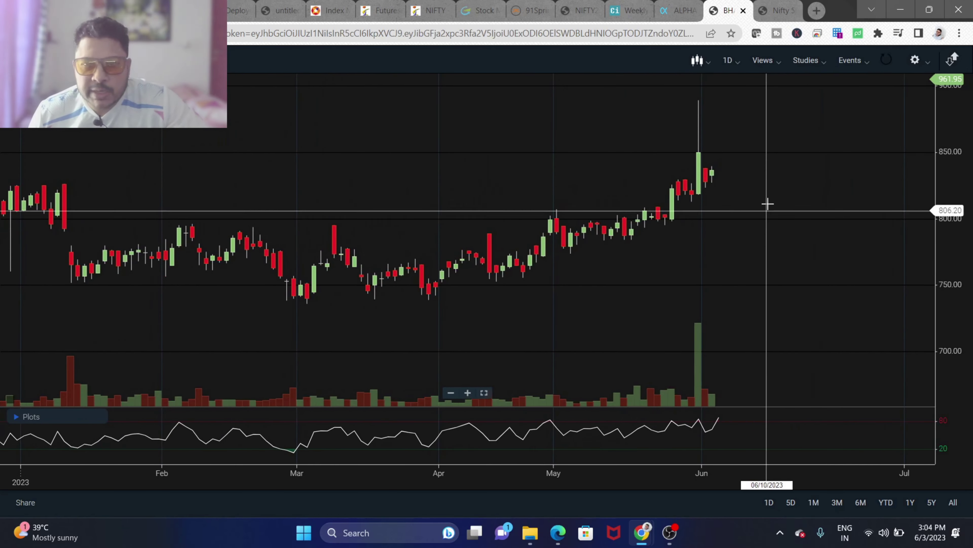
{"action": "left_click", "coordinate": [739, 66]}
{"action": "left_click", "coordinate": [736, 299]}
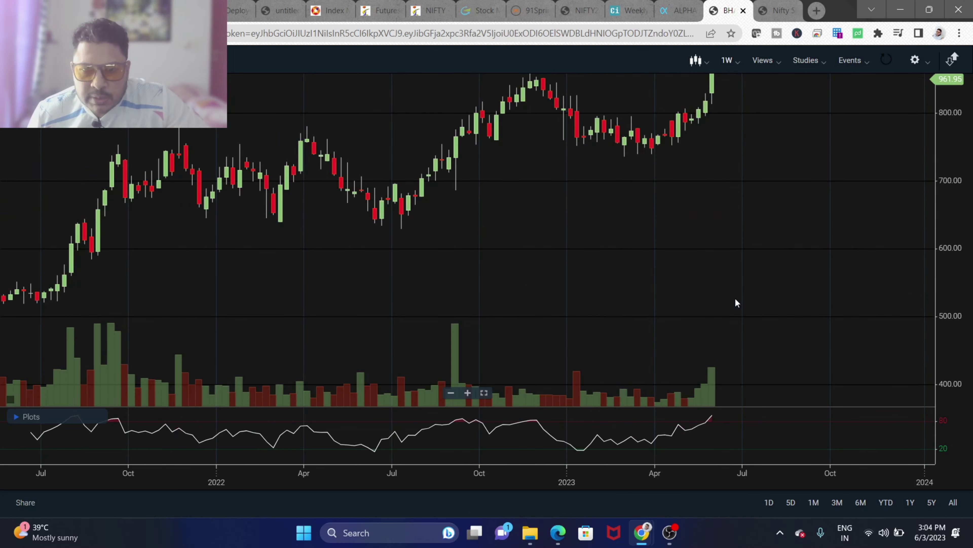
Turn on the Supertrend (14,2) study on the weekly BHARTIARTL-EQ chart.
{"action": "left_click_drag", "start_coordinate": [786, 215], "coordinate": [786, 302]}
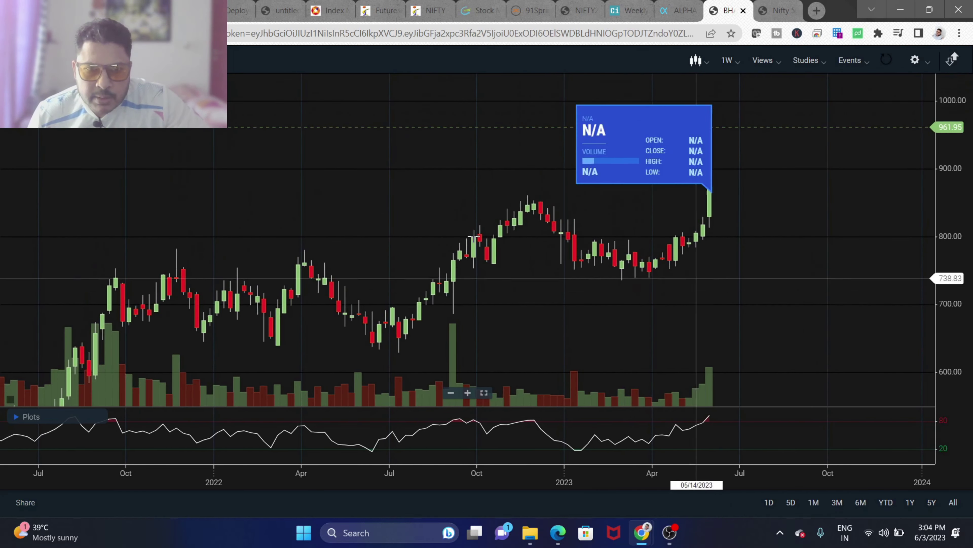
{"action": "left_click", "coordinate": [823, 66]}
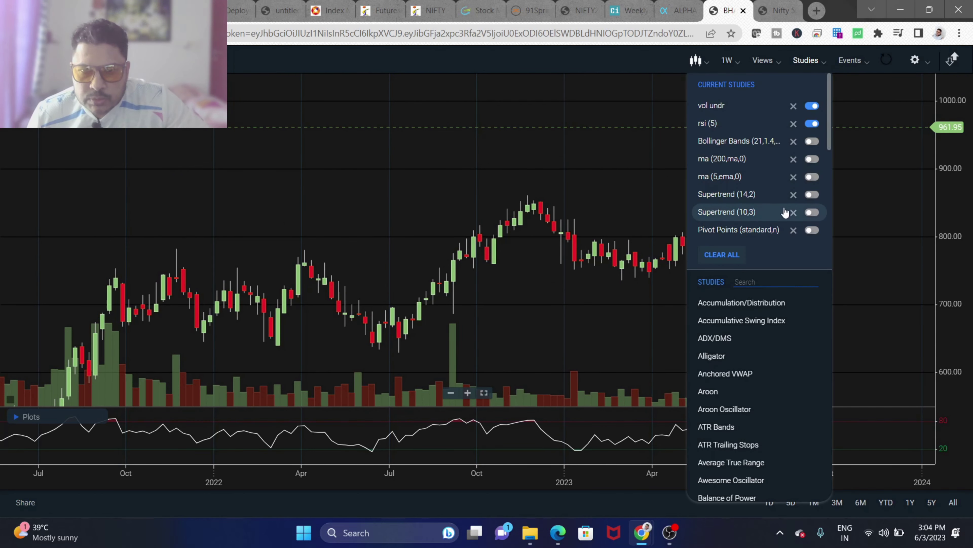
{"action": "left_click", "coordinate": [812, 195]}
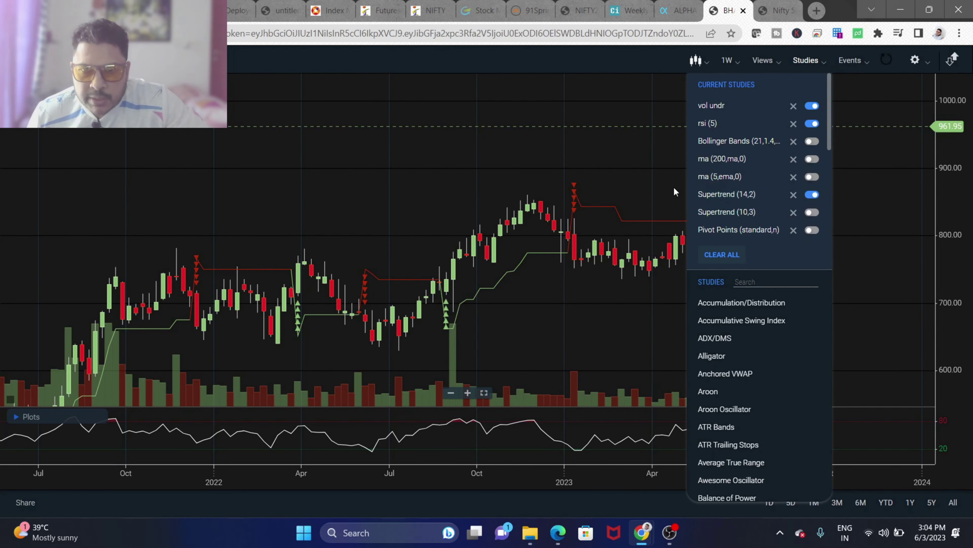
Raise the multiplier of the 14-period Supertrend study and apply the change.
{"action": "left_click", "coordinate": [816, 64]}
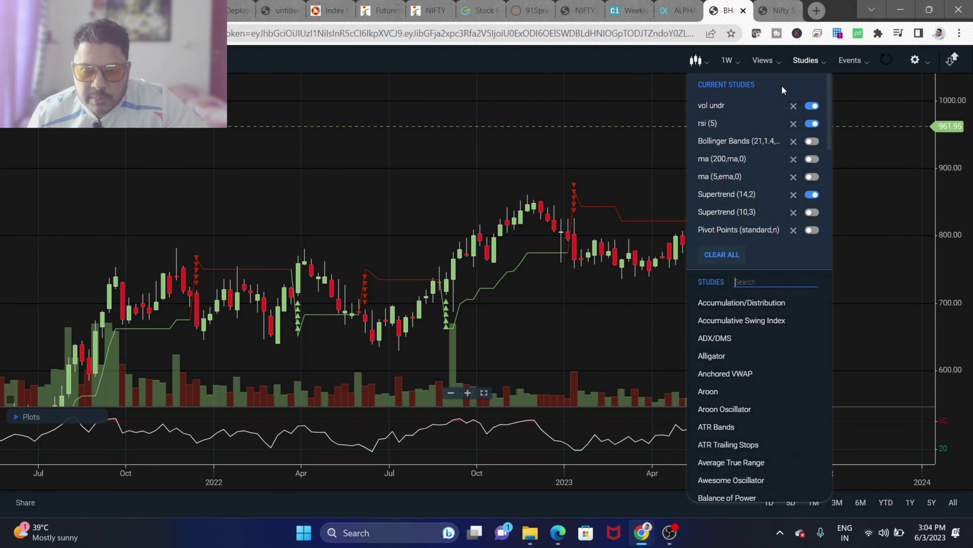
{"action": "left_click", "coordinate": [729, 196]}
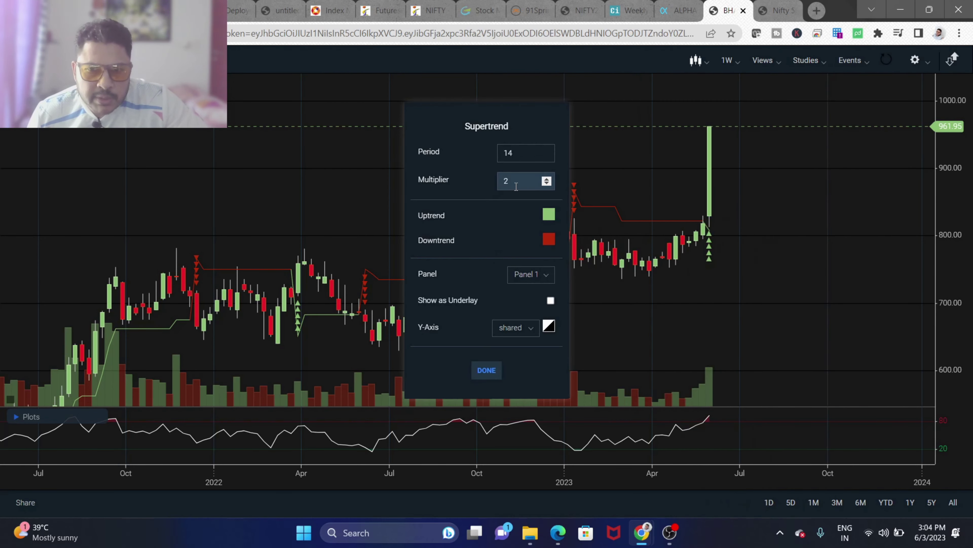
{"action": "left_click", "coordinate": [547, 179]}
{"action": "left_click", "coordinate": [547, 179]}
{"action": "left_click", "coordinate": [547, 179]}
{"action": "left_click", "coordinate": [547, 179]}
{"action": "left_click", "coordinate": [486, 370]}
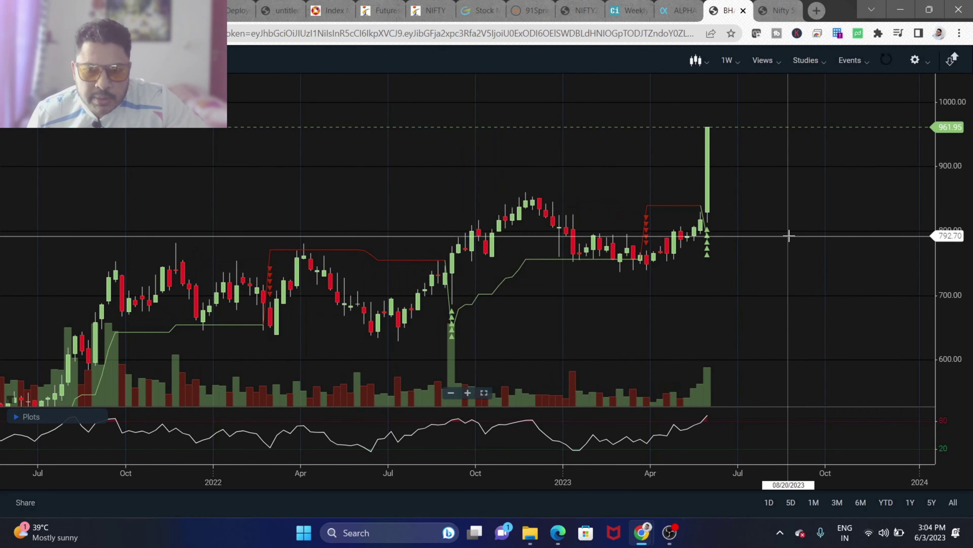
Examine the past Supertrend signals on the weekly BHARTIARTL-EQ chart and check the scan results for the first stock.
{"action": "scroll", "coordinate": [789, 235], "scroll_direction": "up", "scroll_amount": 5}
{"action": "scroll", "coordinate": [790, 235], "scroll_direction": "down", "scroll_amount": 5}
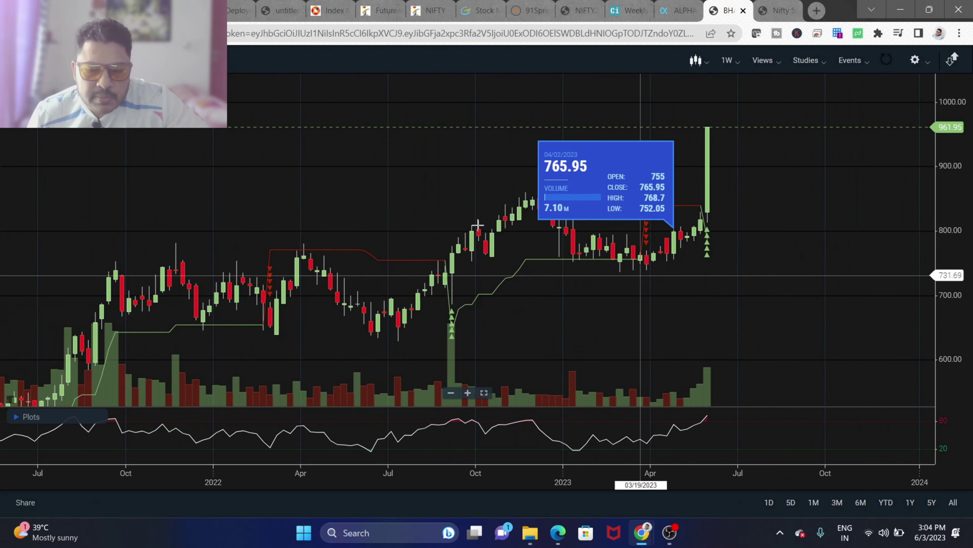
{"action": "left_click_drag", "start_coordinate": [602, 296], "coordinate": [679, 210]}
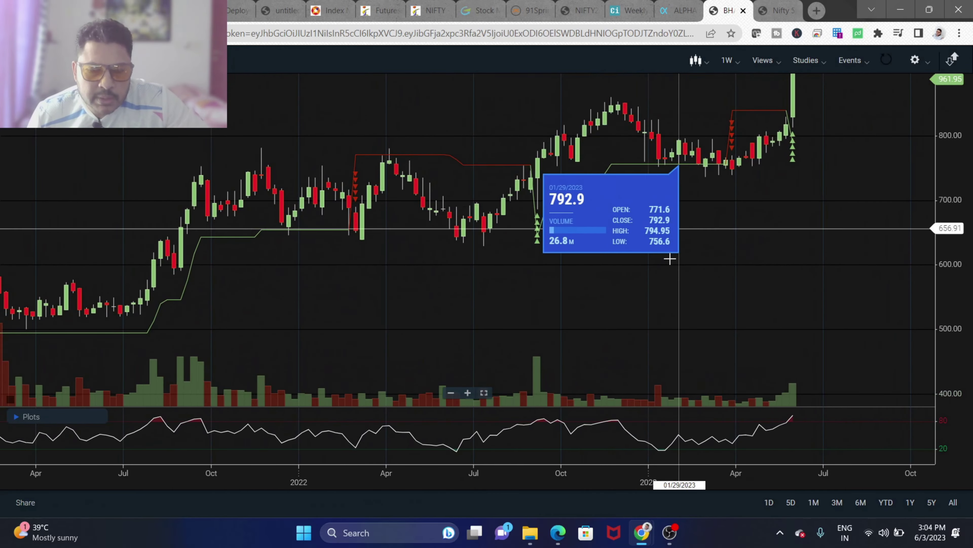
{"action": "scroll", "coordinate": [503, 205], "scroll_direction": "down", "scroll_amount": 3}
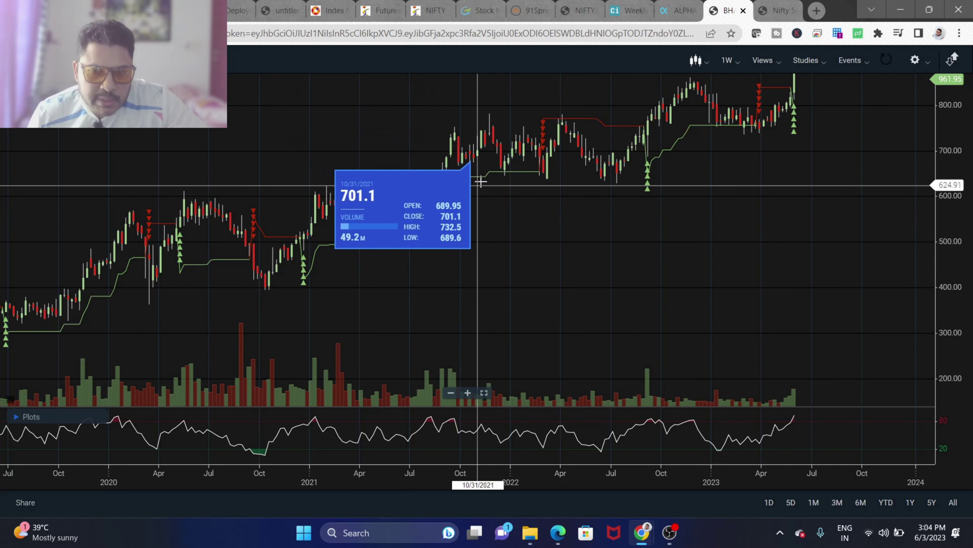
{"action": "left_click_drag", "start_coordinate": [765, 256], "coordinate": [697, 283]}
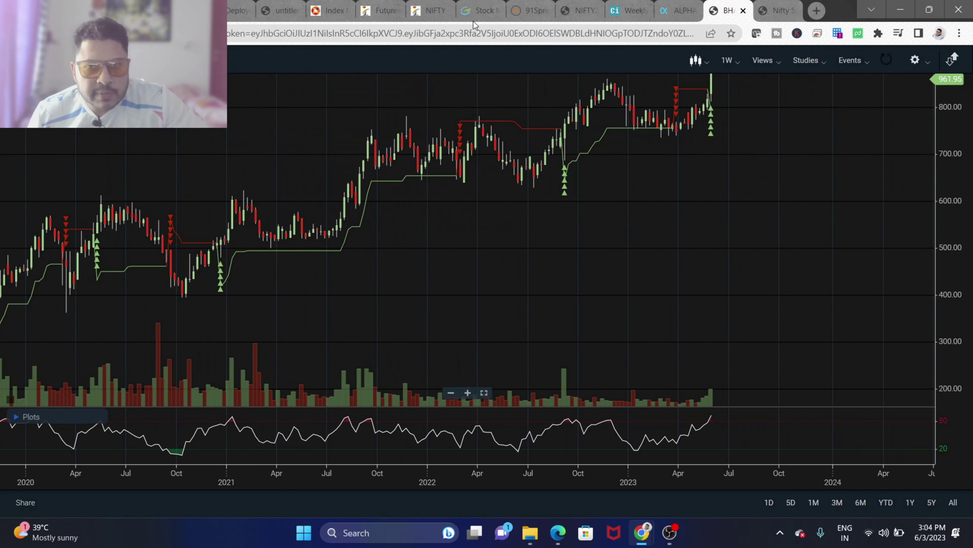
{"action": "left_click", "coordinate": [620, 19]}
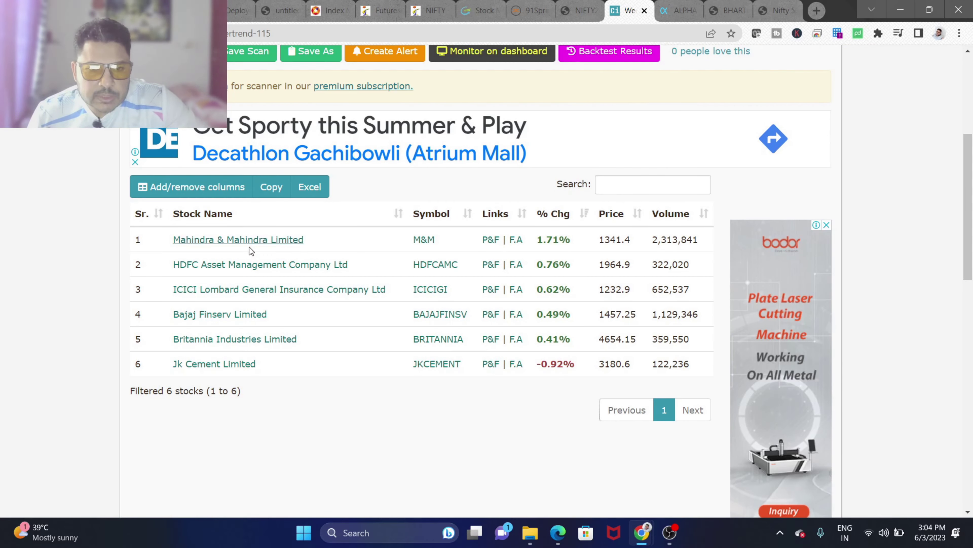
{"action": "left_click", "coordinate": [726, 13]}
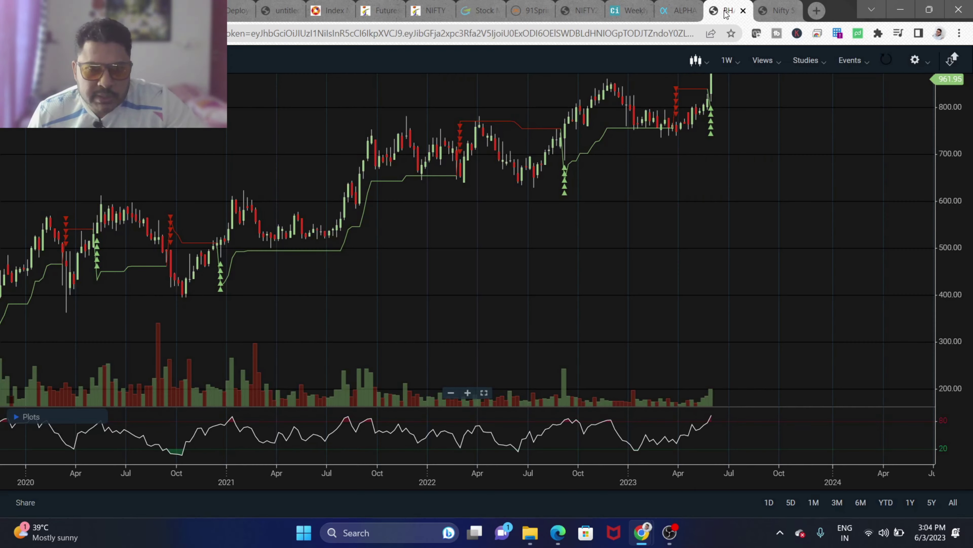
Save the current chart setup as a view named "weekly".
{"action": "left_click", "coordinate": [763, 61]}
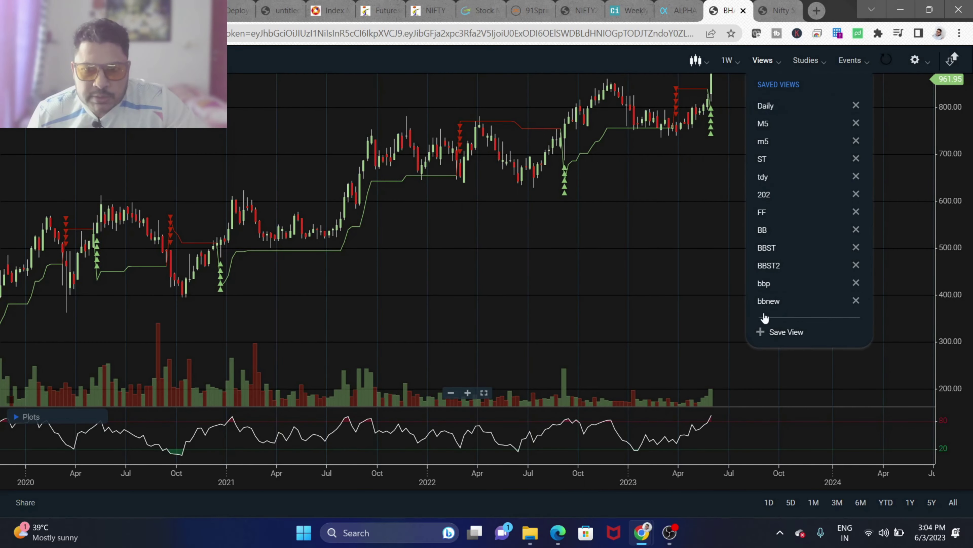
{"action": "left_click", "coordinate": [782, 331]}
{"action": "left_click", "coordinate": [481, 162]}
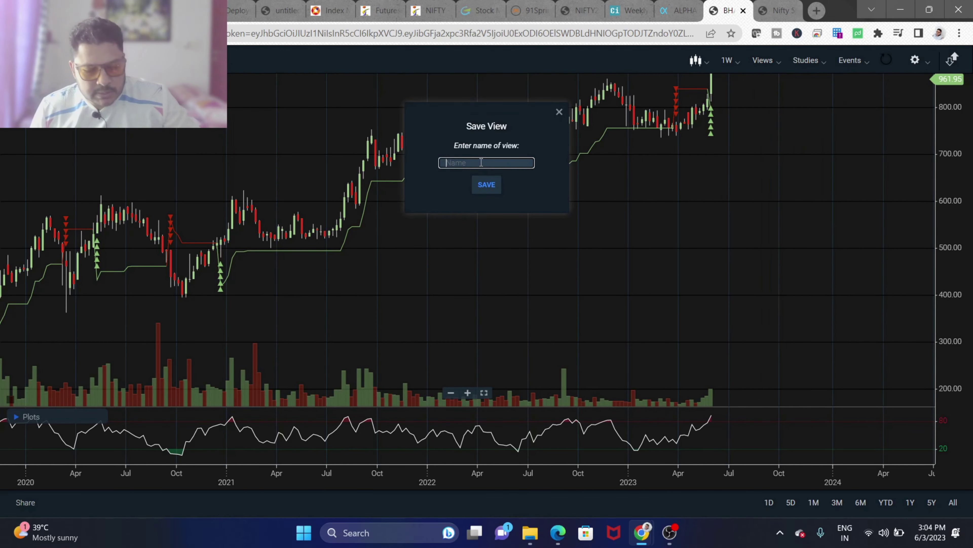
{"action": "type", "text": "weekly"}
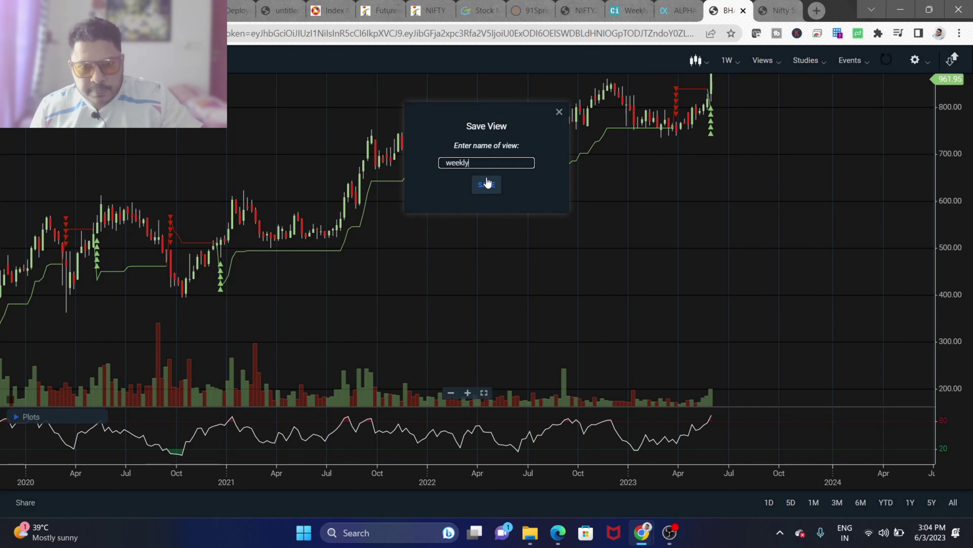
{"action": "left_click", "coordinate": [487, 185]}
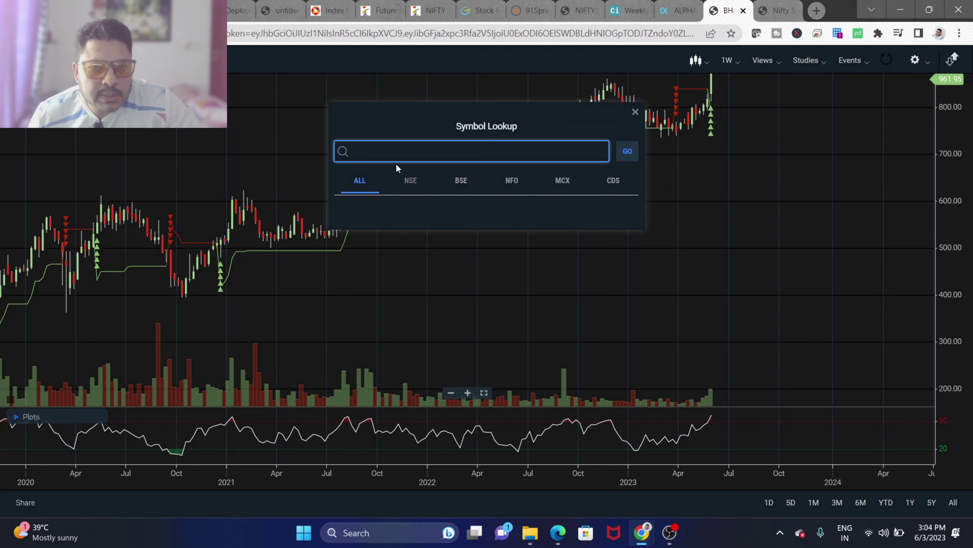
Look up Mahindra in the symbol search and load the M&M chart.
{"action": "type", "text": "mahii"}
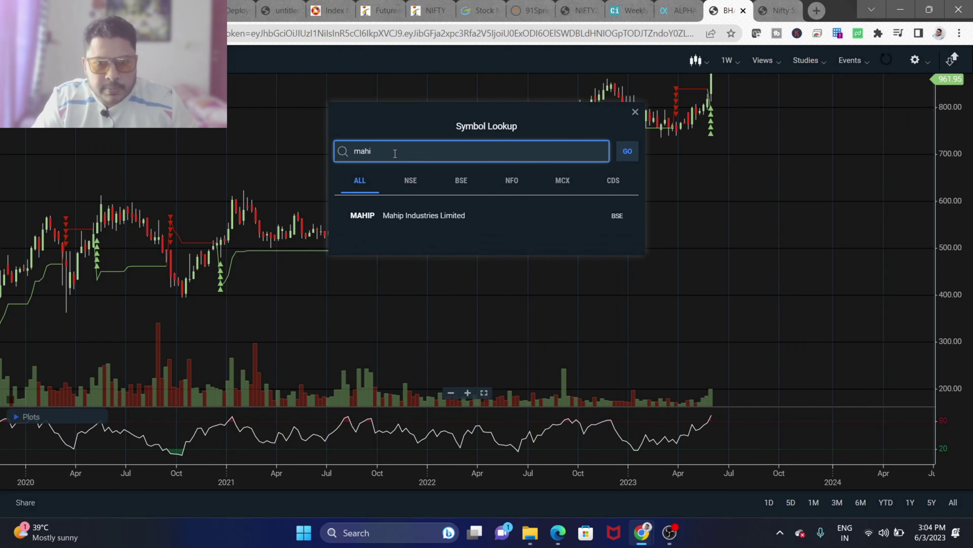
{"action": "key", "text": "BackSpace"}
{"action": "left_click", "coordinate": [418, 216]}
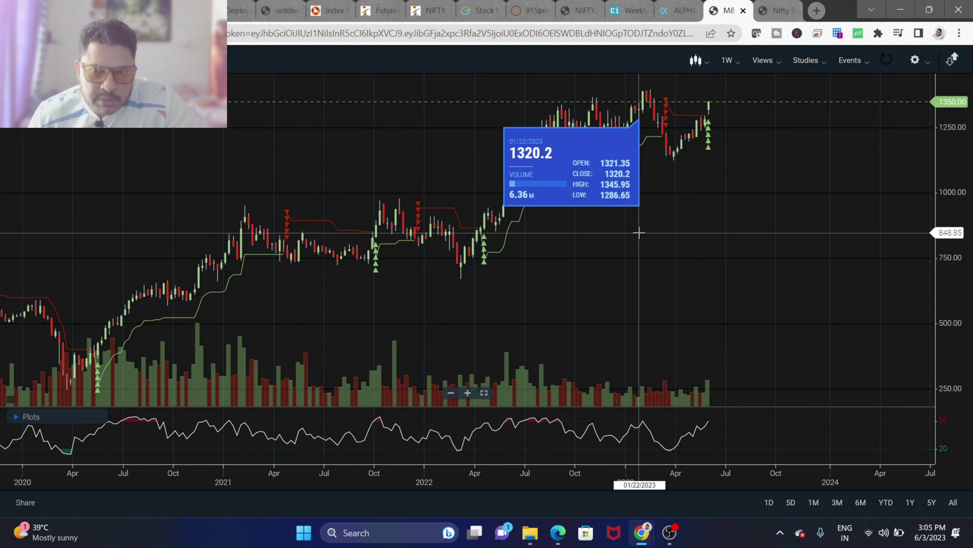
Examine the Supertrend buy and sell signals on the weekly M&M chart, including the latest breakout candle.
{"action": "scroll", "coordinate": [639, 232], "scroll_direction": "up", "scroll_amount": 3}
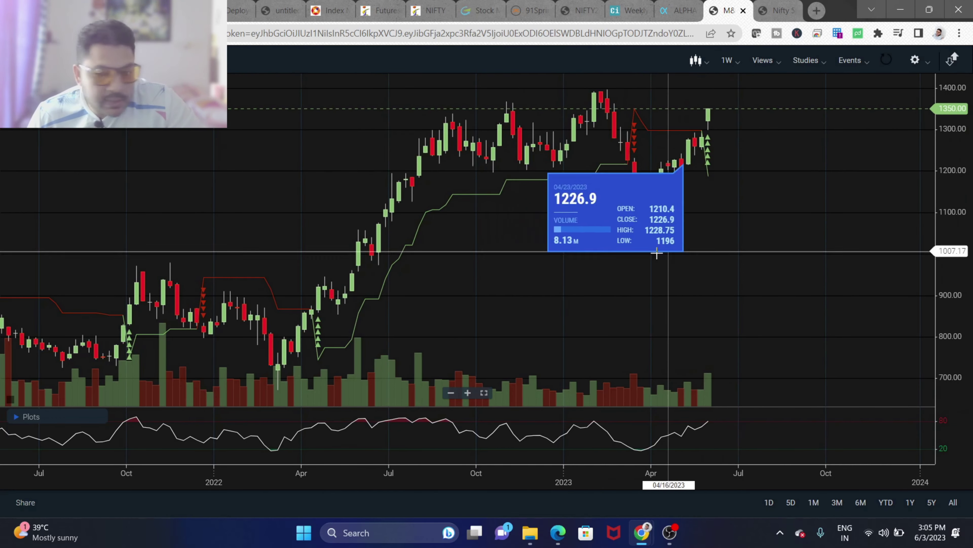
{"action": "scroll", "coordinate": [785, 224], "scroll_direction": "down", "scroll_amount": 3}
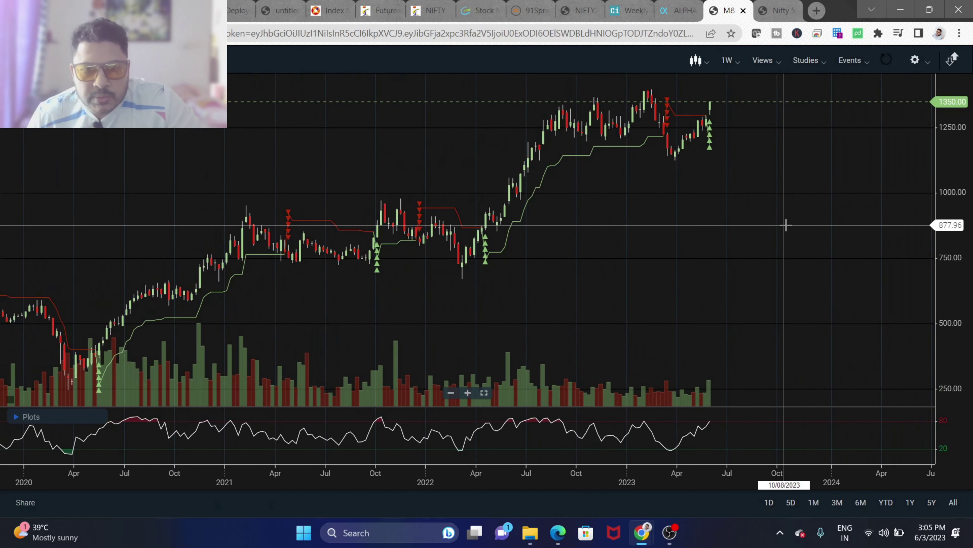
{"action": "scroll", "coordinate": [779, 251], "scroll_direction": "up", "scroll_amount": 1}
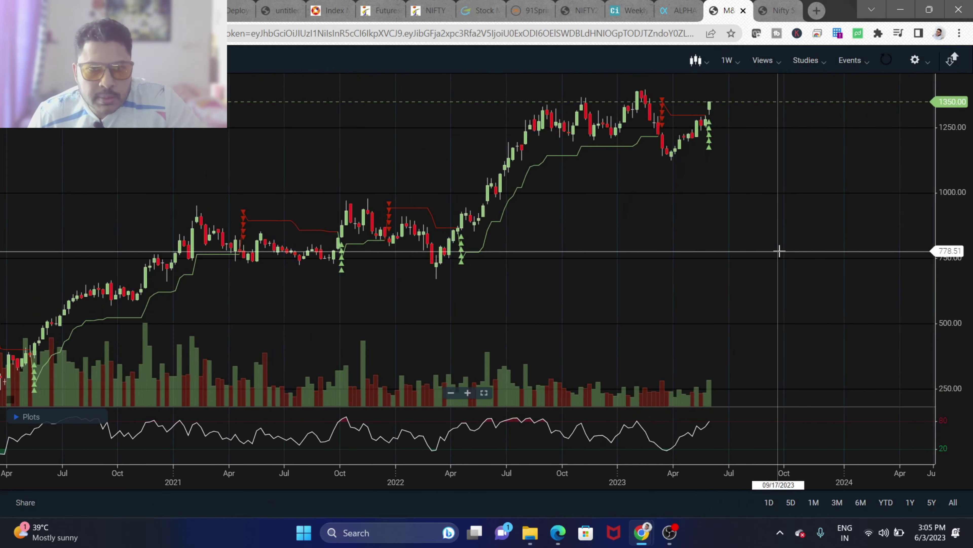
{"action": "scroll", "coordinate": [780, 251], "scroll_direction": "up", "scroll_amount": 3}
{"action": "scroll", "coordinate": [695, 252], "scroll_direction": "down", "scroll_amount": 3}
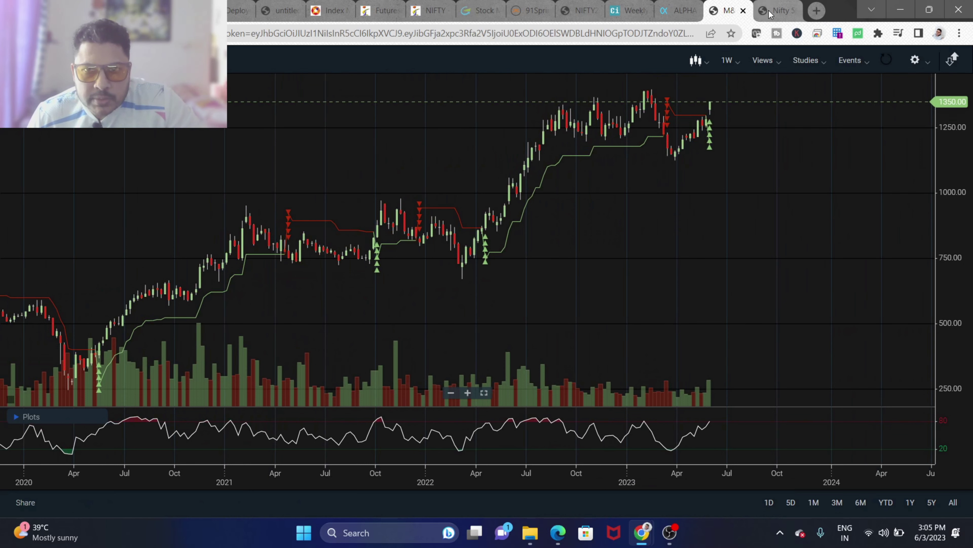
Switch to the ALPHA platform and remove all the listed stocks from watchlist 4.
{"action": "left_click", "coordinate": [683, 12]}
{"action": "left_click", "coordinate": [198, 499]}
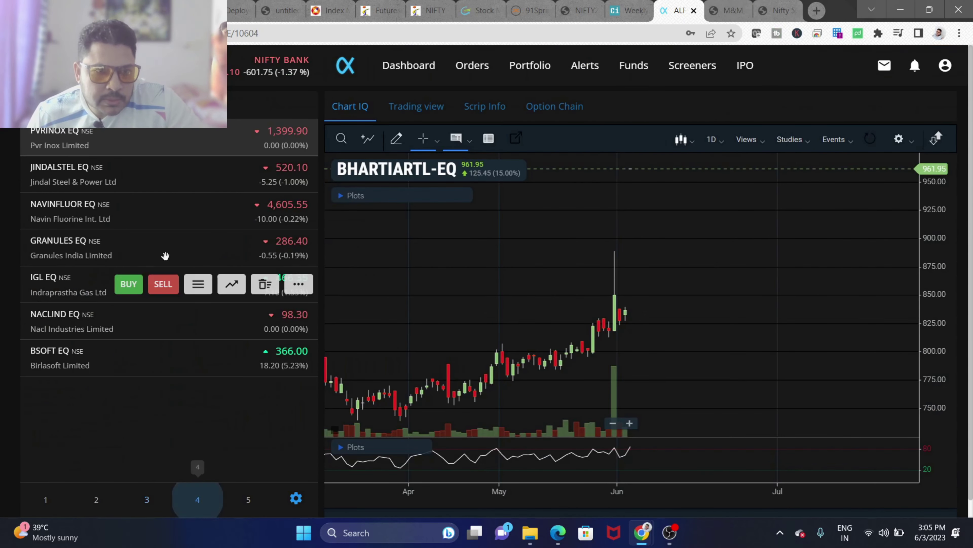
{"action": "left_click", "coordinate": [271, 142]}
{"action": "left_click", "coordinate": [271, 142]}
{"action": "left_click", "coordinate": [271, 142]}
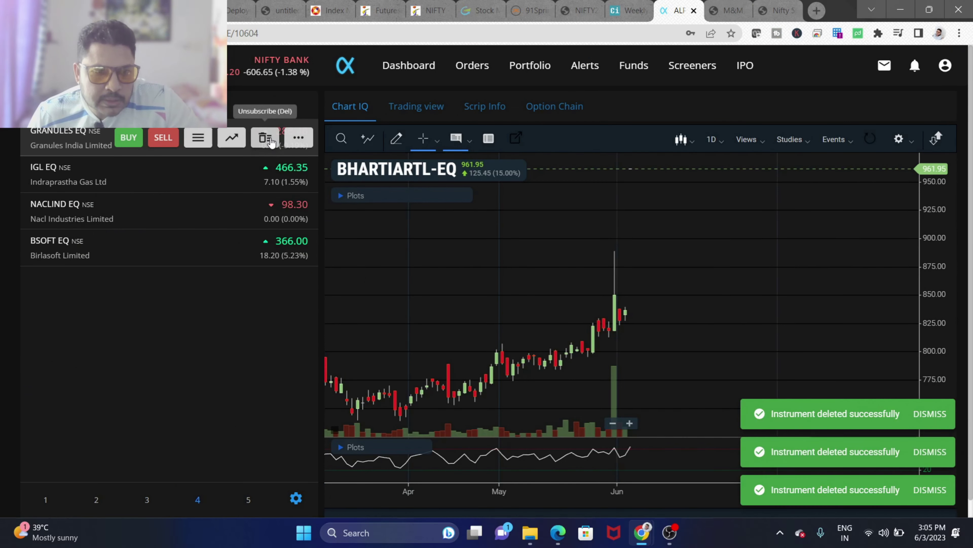
{"action": "left_click", "coordinate": [271, 142]}
{"action": "left_click", "coordinate": [271, 142]}
{"action": "left_click", "coordinate": [271, 142]}
{"action": "left_click", "coordinate": [271, 142]}
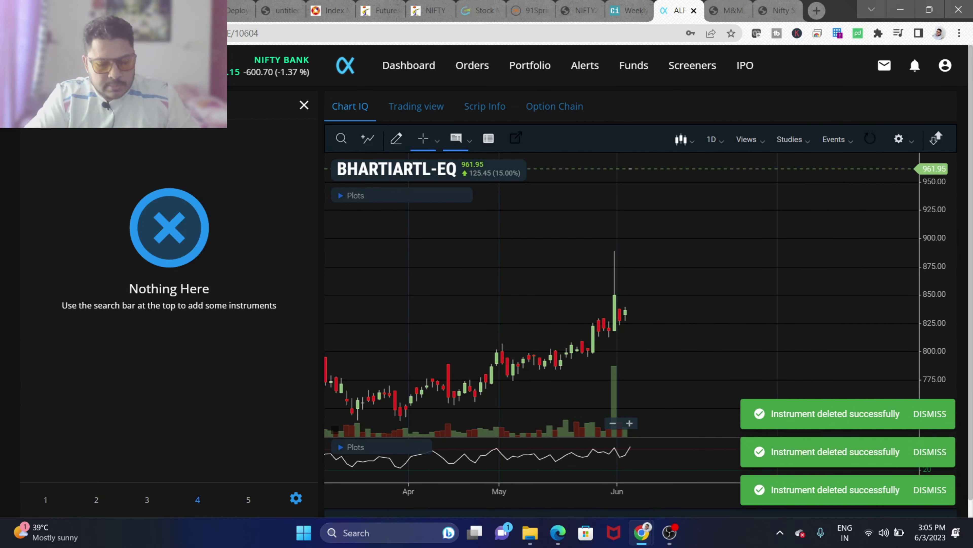
Add M&M EQ and HDFCAMC EQ from the Chartink scan results to watchlist 4.
{"action": "left_click", "coordinate": [163, 138]}
{"action": "left_click", "coordinate": [636, 12]}
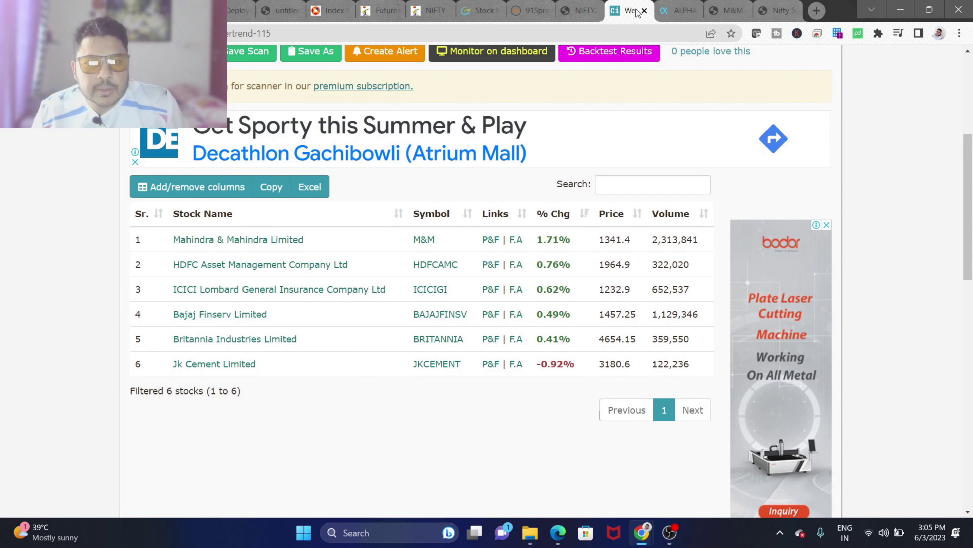
{"action": "left_click", "coordinate": [677, 15]}
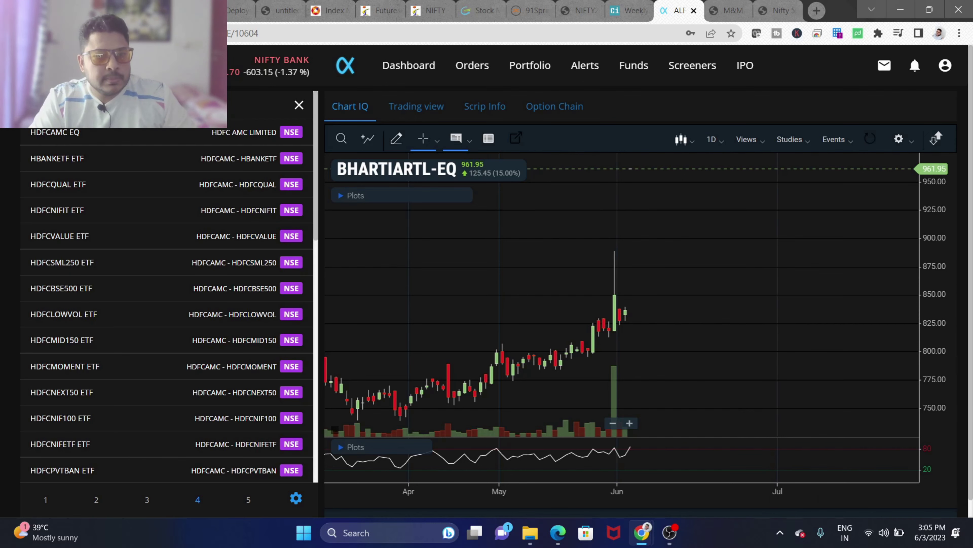
{"action": "left_click", "coordinate": [268, 134]}
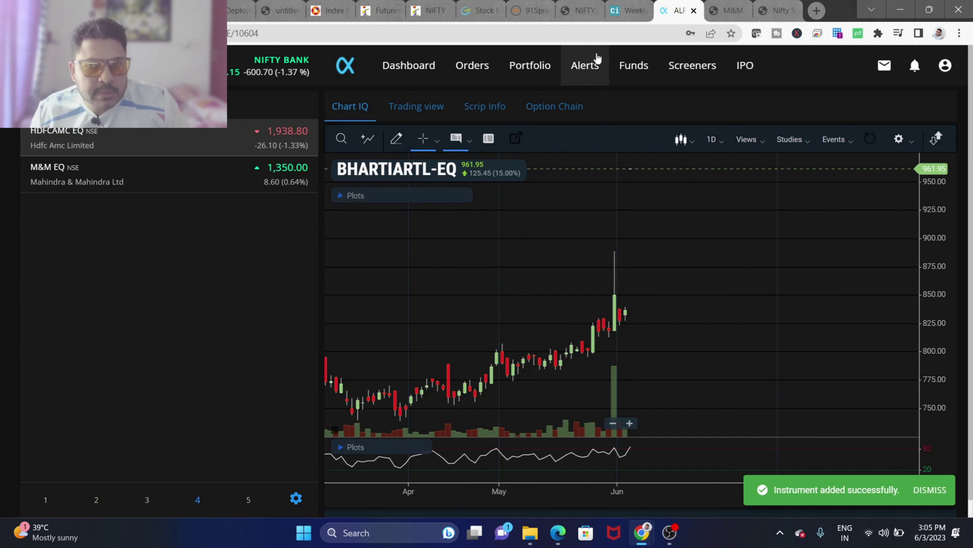
Check the scan for the third stock and add ICICIGI EQ on NSE to watchlist 4.
{"action": "left_click", "coordinate": [618, 8]}
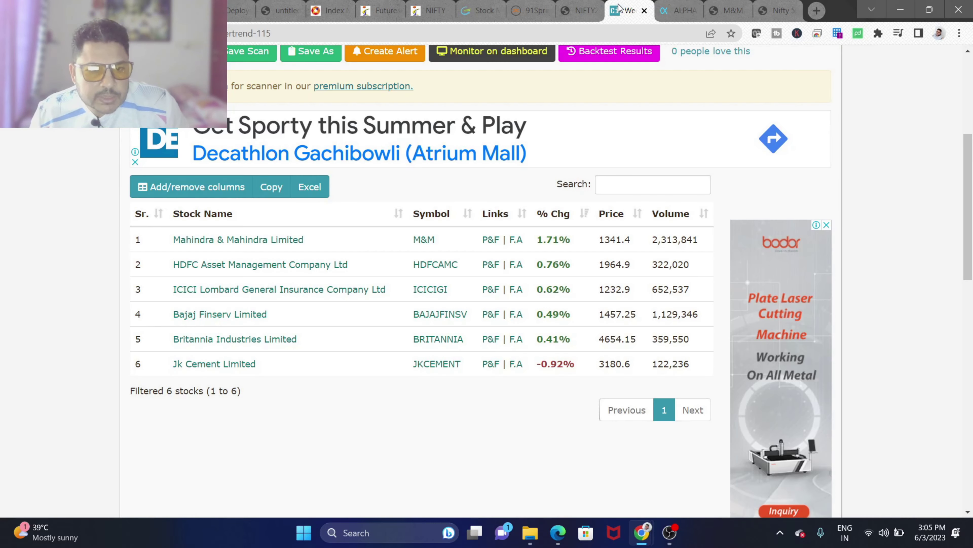
{"action": "left_click", "coordinate": [671, 13]}
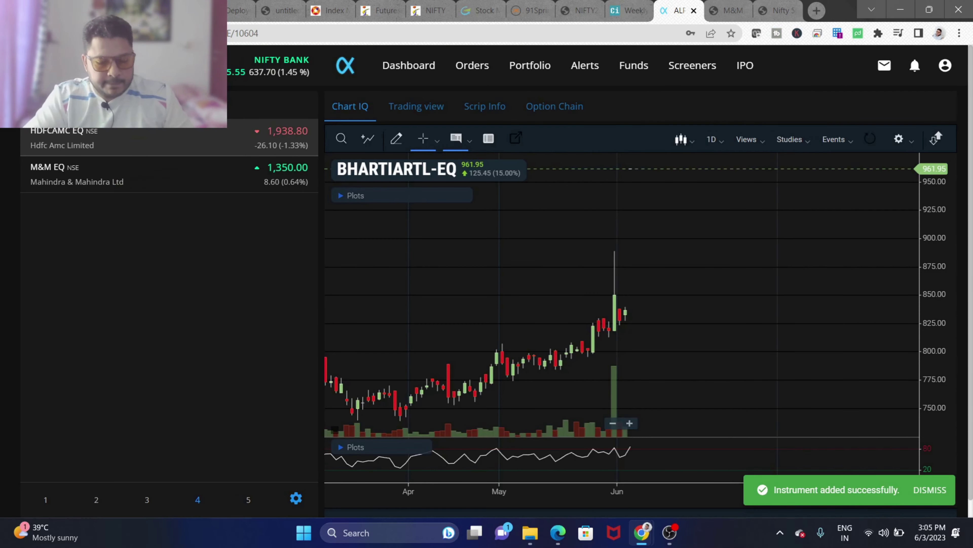
{"action": "type", "text": "icici"}
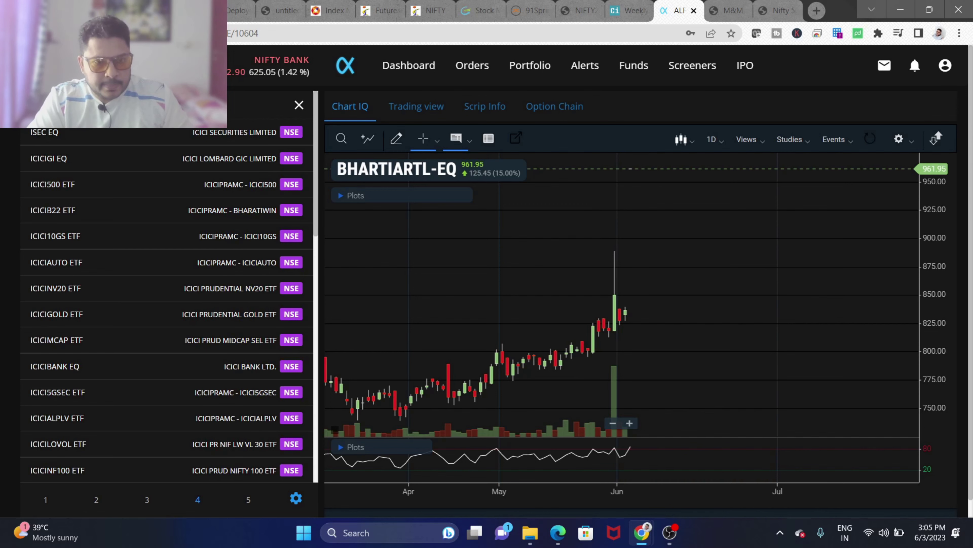
{"action": "left_click", "coordinate": [191, 158]}
Add the next two scanned stocks, BAJAJFINSV EQ and BRITANNIA EQ, to watchlist 4.
{"action": "left_click", "coordinate": [626, 14]}
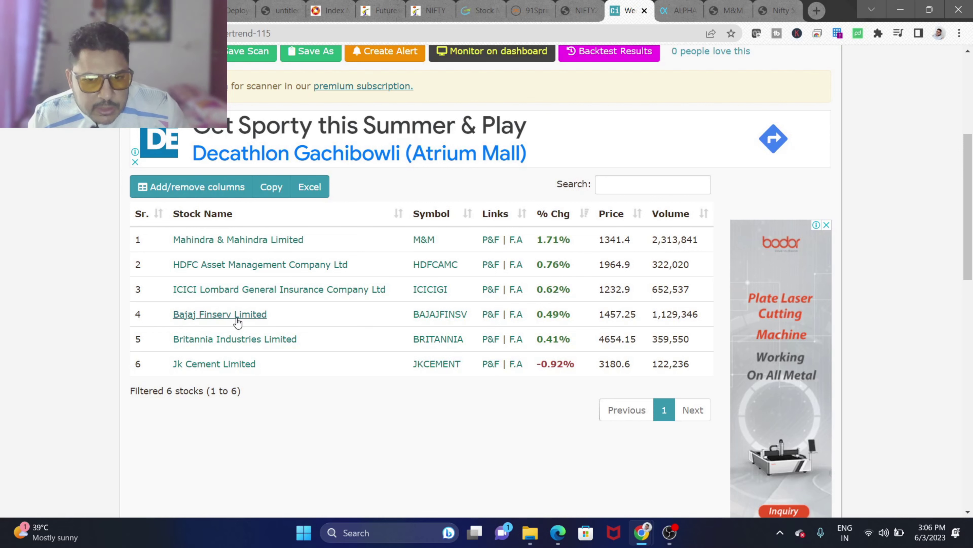
{"action": "left_click", "coordinate": [679, 10]}
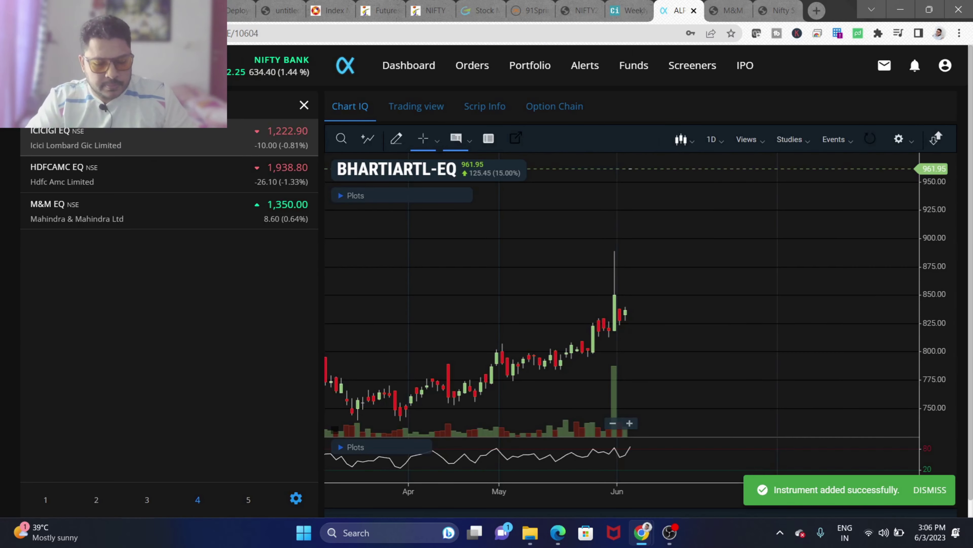
{"action": "type", "text": "baj"}
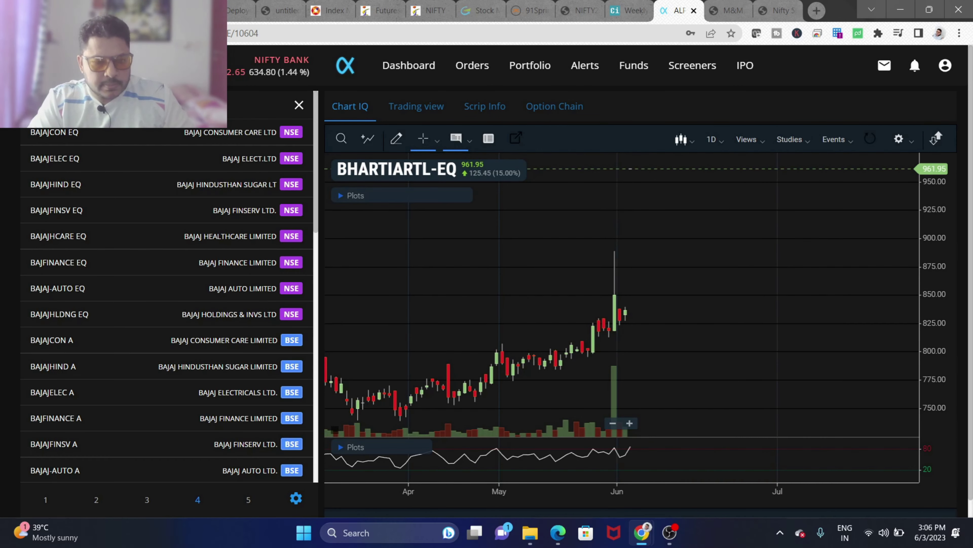
{"action": "type", "text": "ajfinsv"}
{"action": "left_click", "coordinate": [250, 132]}
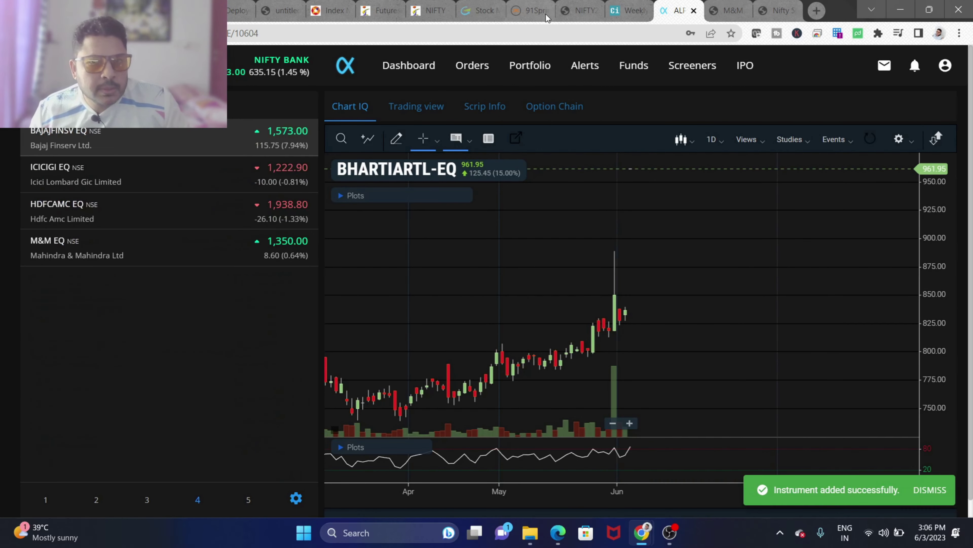
{"action": "left_click", "coordinate": [629, 10]}
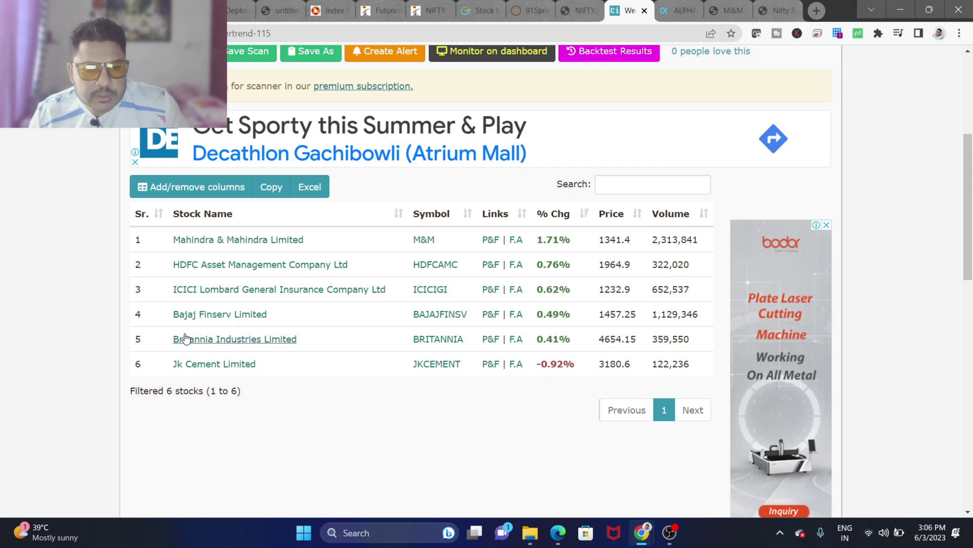
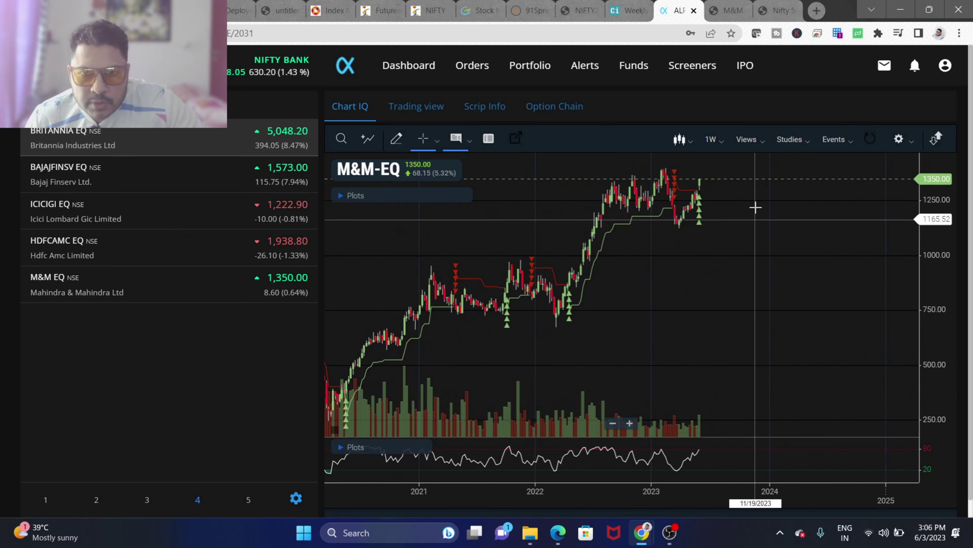
View the Supertrend on the M&M-EQ chart at the 1 Mo interval and return the chart to 1 W.
{"action": "left_click", "coordinate": [718, 393]}
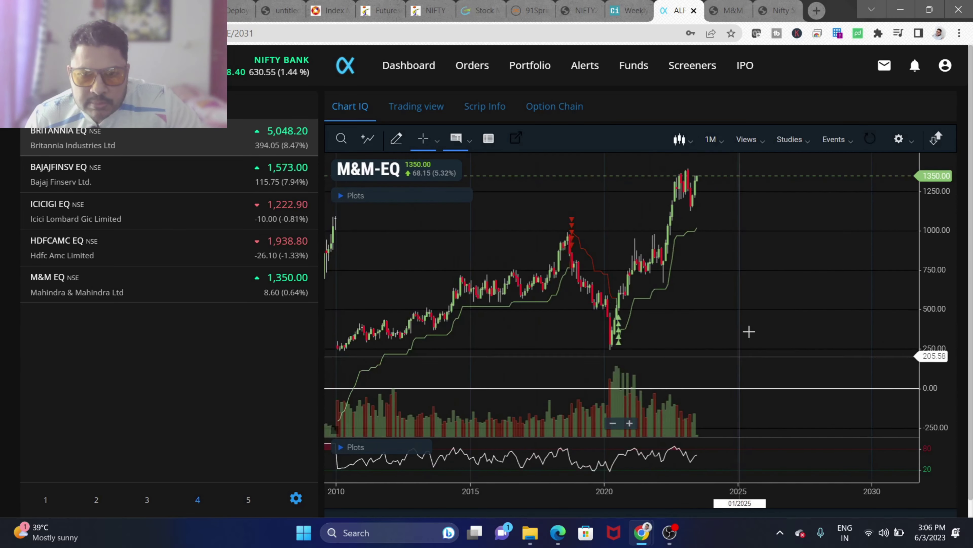
{"action": "scroll", "coordinate": [778, 278], "scroll_direction": "down", "scroll_amount": 3}
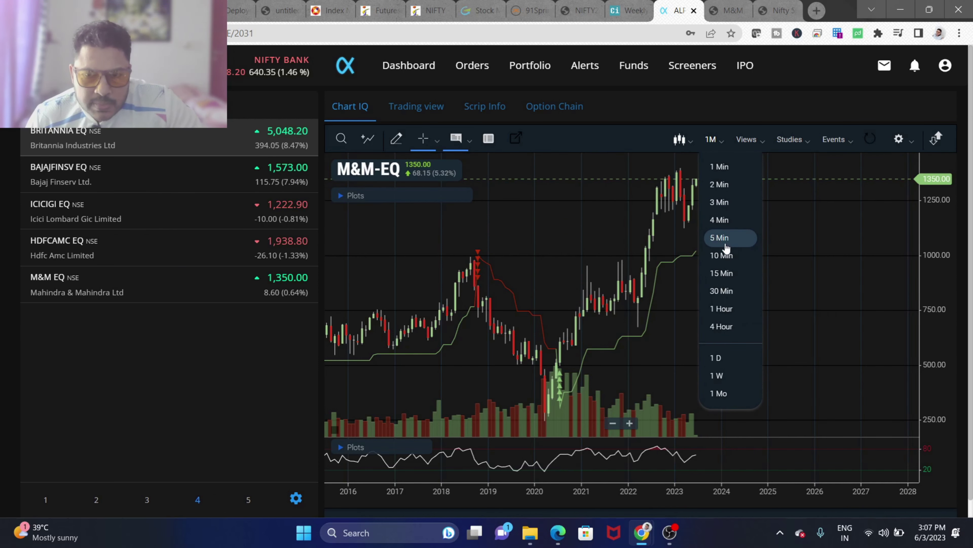
{"action": "left_click", "coordinate": [730, 376]}
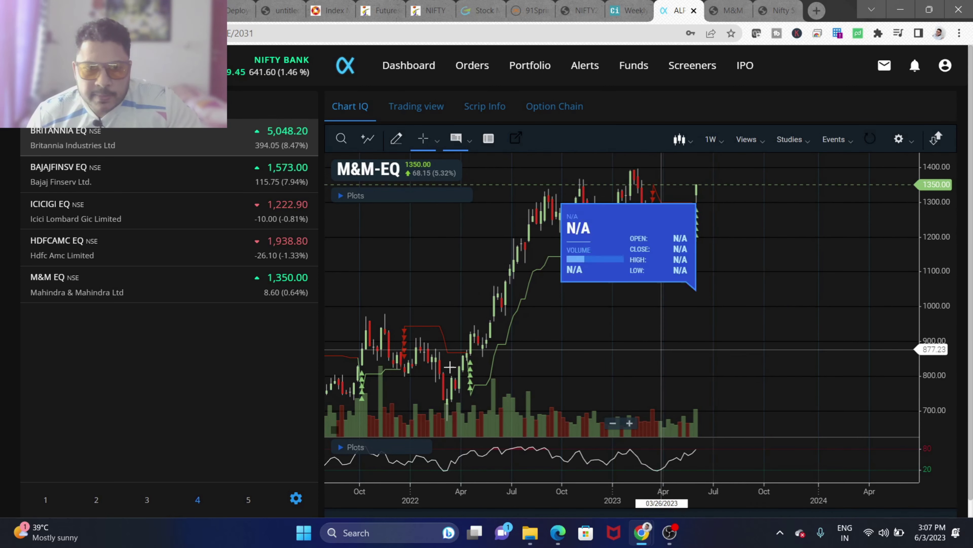
Examine the latest breakout candle and its Supertrend buy signal closely on the weekly M&M-EQ chart.
{"action": "mouse_move", "coordinate": [697, 207]}
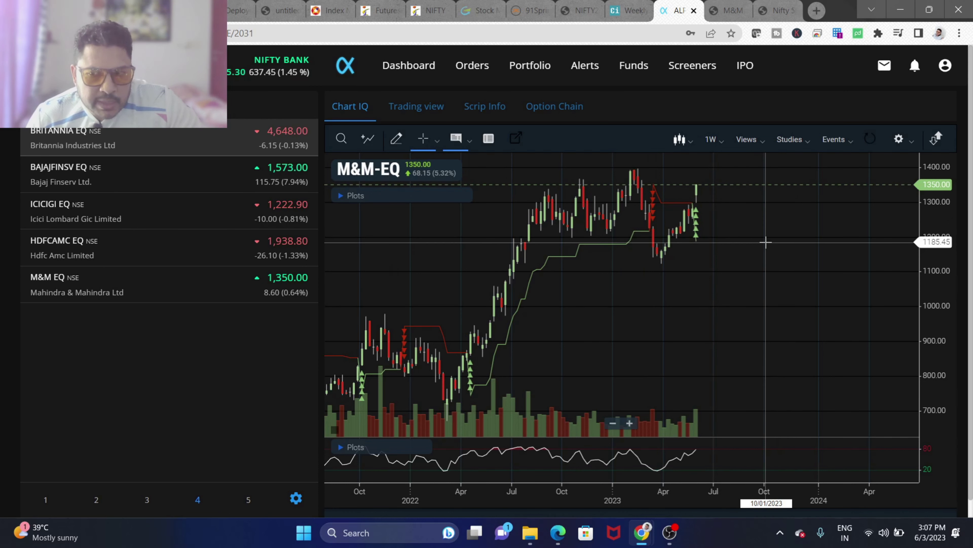
{"action": "mouse_move", "coordinate": [696, 248]}
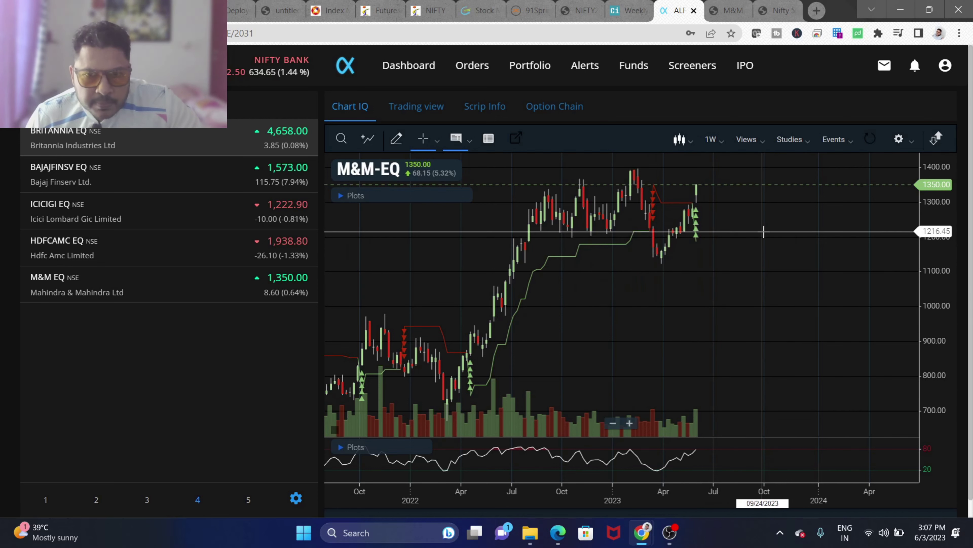
{"action": "scroll", "coordinate": [771, 240], "scroll_direction": "up", "scroll_amount": 5}
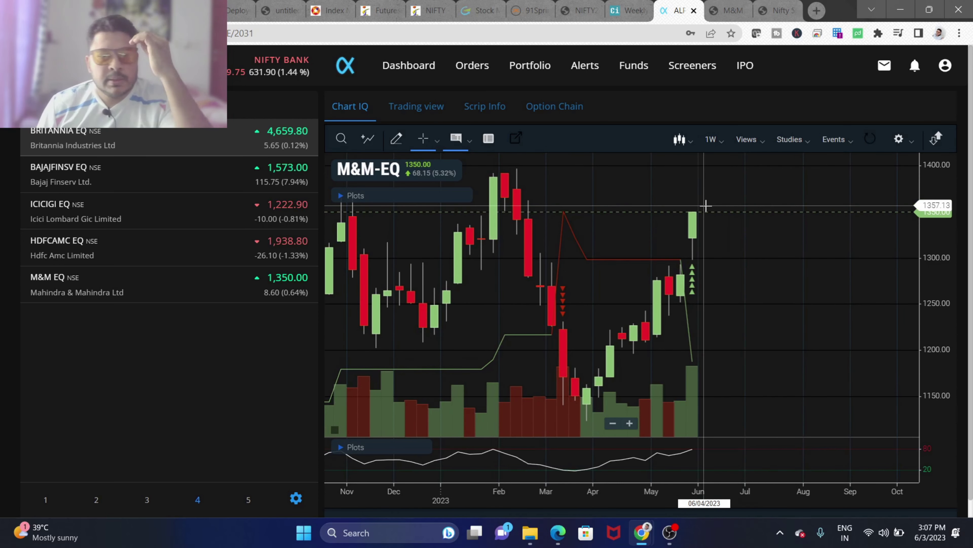
Load the weekly HDFCAMC-EQ chart, check its latest candle against the Supertrend, and remove the stock from watchlist 4.
{"action": "mouse_move", "coordinate": [165, 219]}
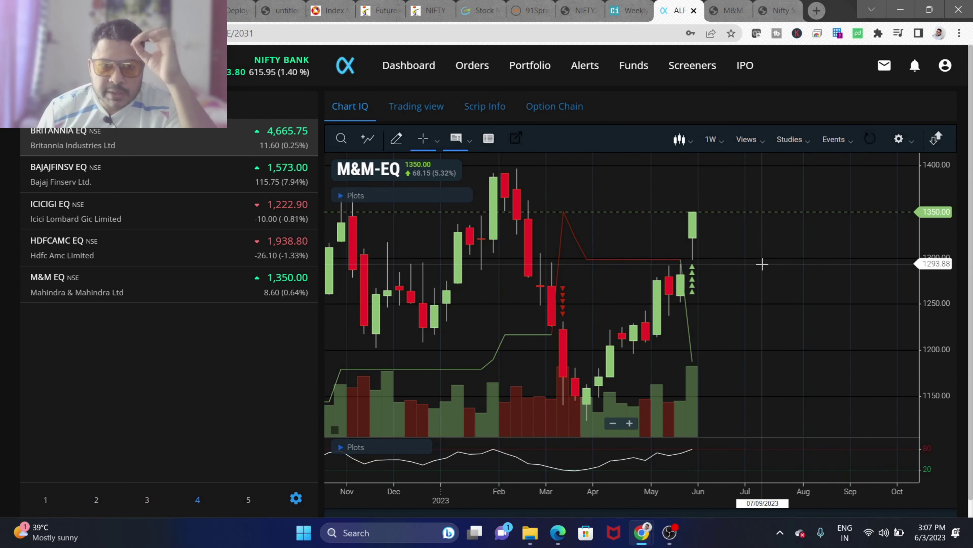
{"action": "mouse_move", "coordinate": [195, 256]}
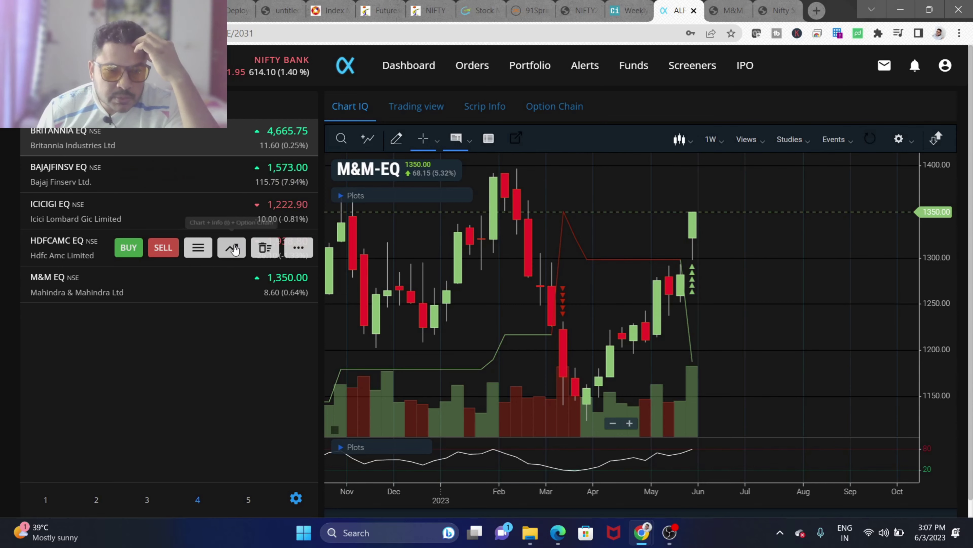
{"action": "left_click", "coordinate": [232, 247]}
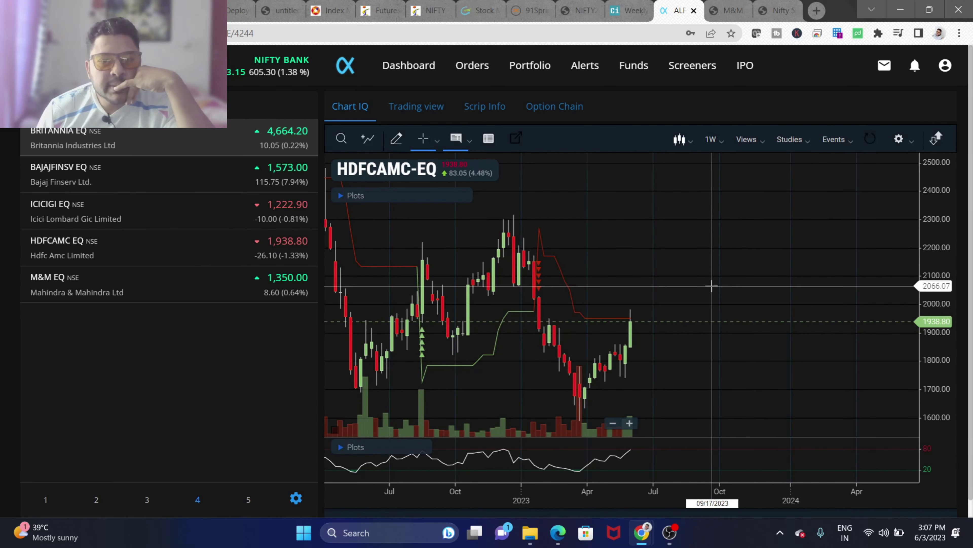
{"action": "scroll", "coordinate": [776, 263], "scroll_direction": "down", "scroll_amount": 2}
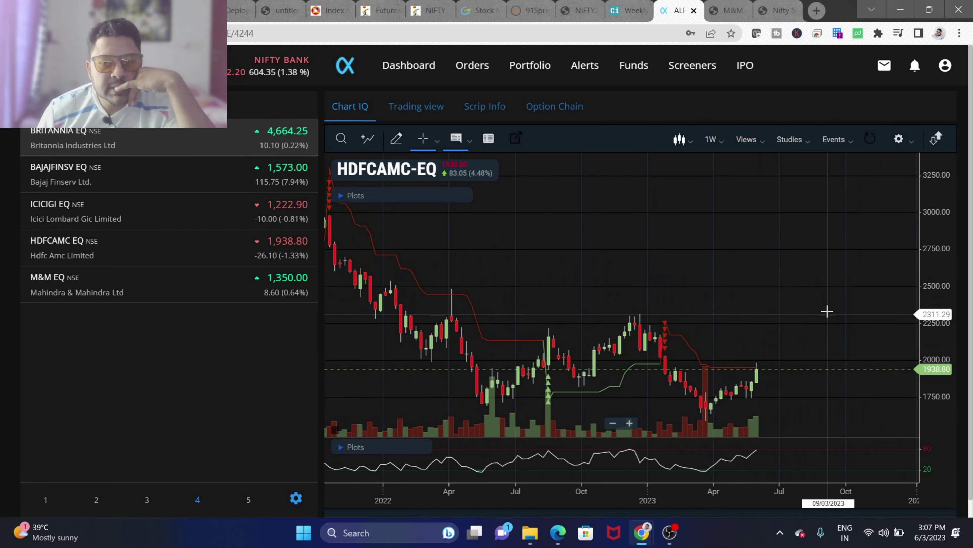
{"action": "left_click_drag", "start_coordinate": [828, 314], "coordinate": [750, 250]}
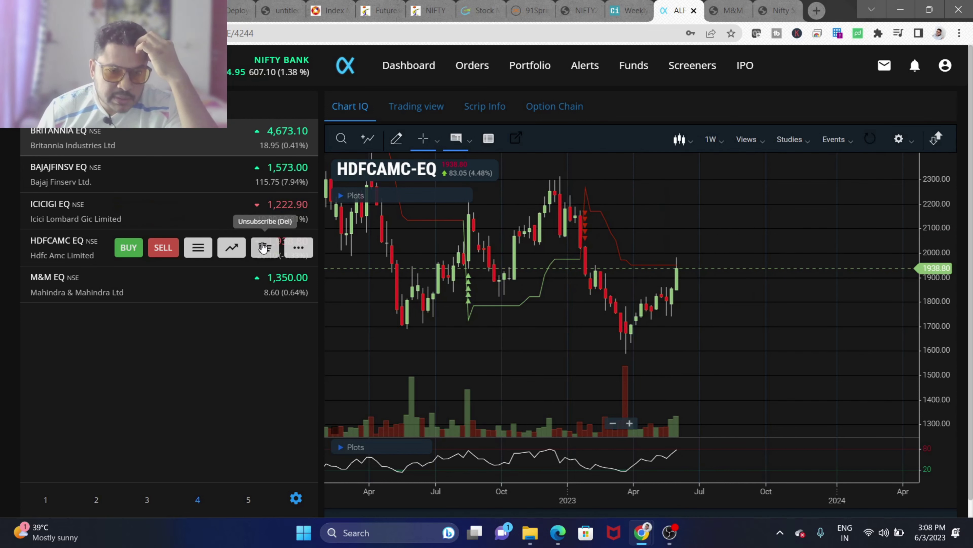
{"action": "left_click", "coordinate": [263, 248]}
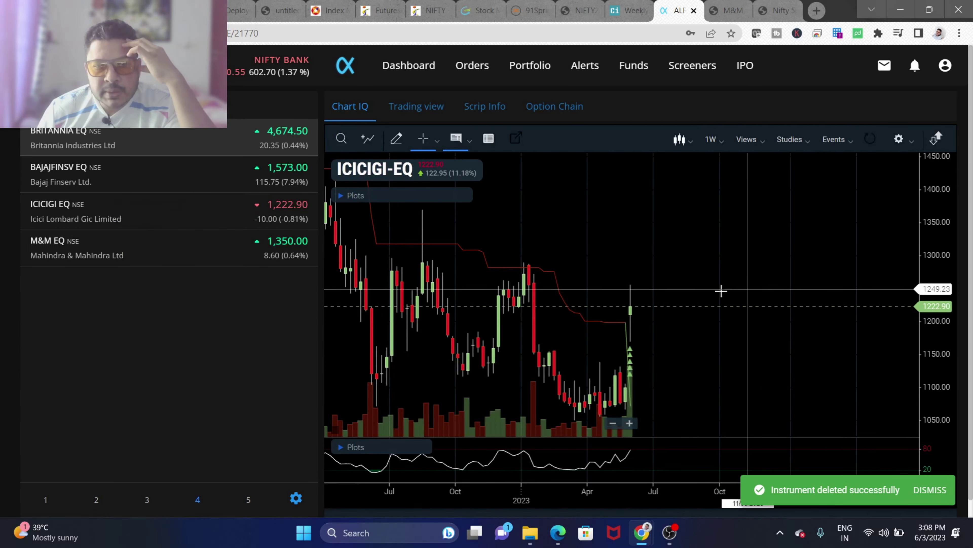
Examine the past Supertrend signals on the weekly ICICIGI-EQ chart and open the chart in a separate browser tab.
{"action": "scroll", "coordinate": [814, 261], "scroll_direction": "down", "scroll_amount": 6}
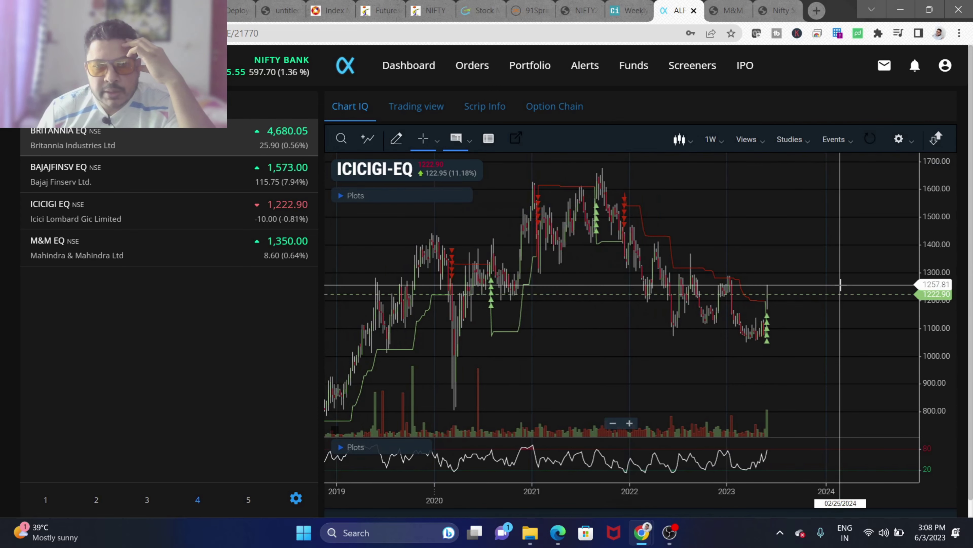
{"action": "scroll", "coordinate": [840, 284], "scroll_direction": "up", "scroll_amount": 4}
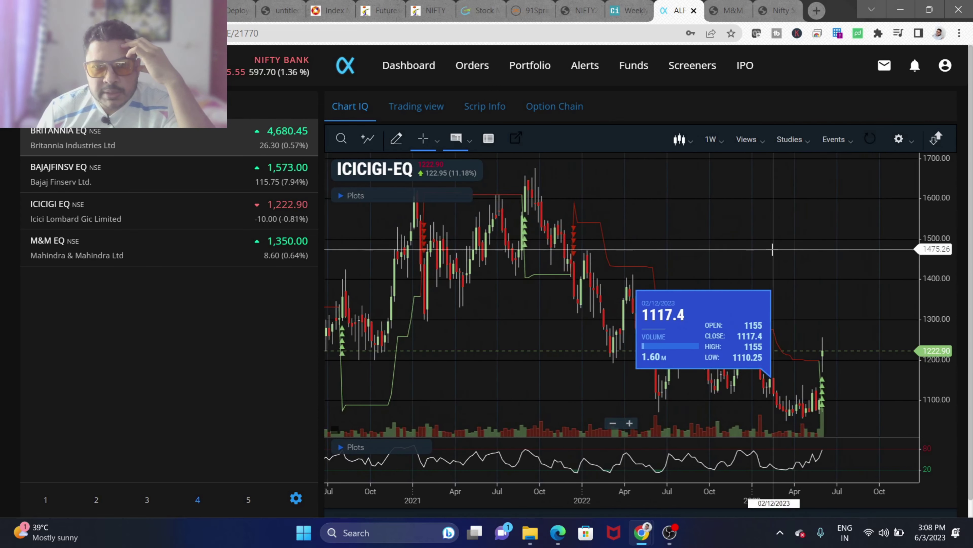
{"action": "left_click", "coordinate": [517, 140]}
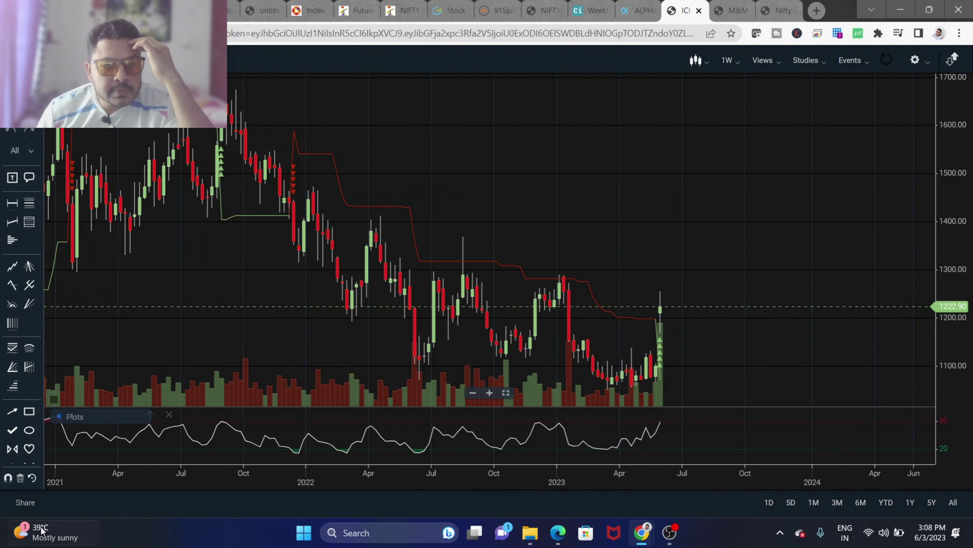
Draw a descending trend line about 111 bars long on the ICICIGI chart, from the late-2021 peak past the August 2022 high.
{"action": "scroll", "coordinate": [17, 397], "scroll_direction": "down", "scroll_amount": 3}
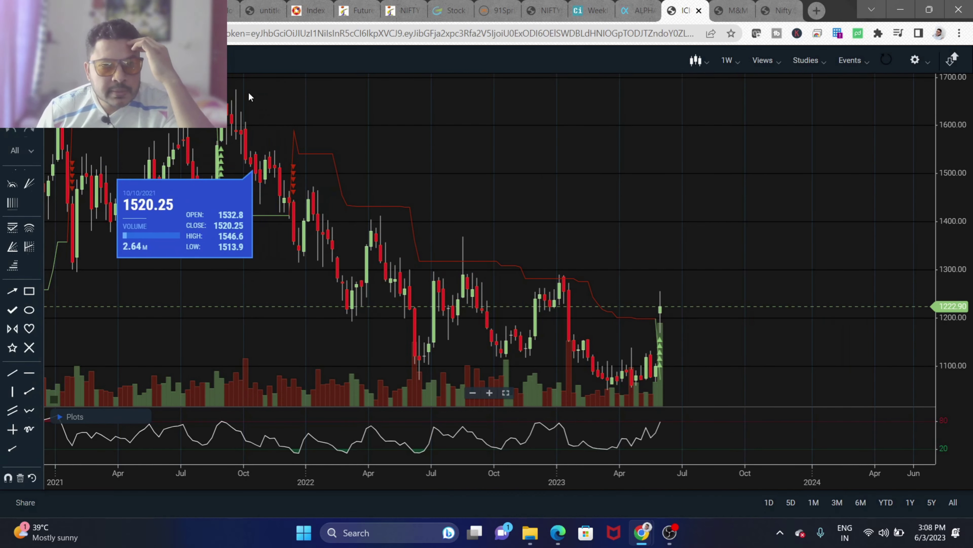
{"action": "left_click", "coordinate": [12, 448]}
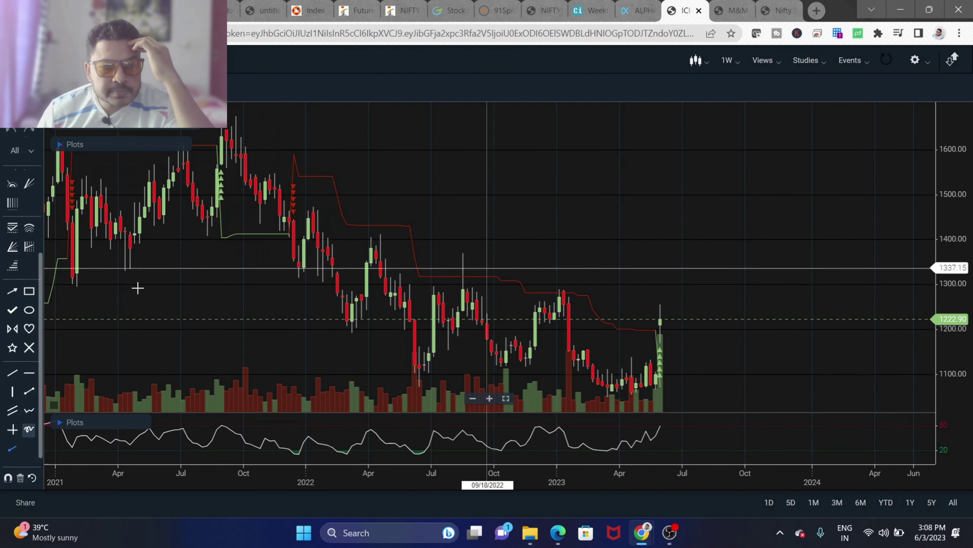
{"action": "left_click", "coordinate": [235, 115]}
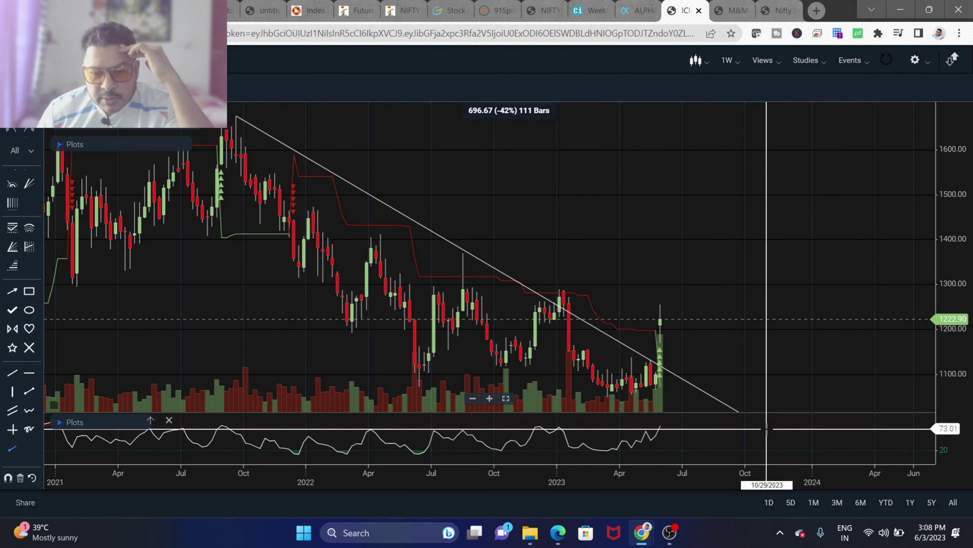
{"action": "left_click", "coordinate": [767, 432]}
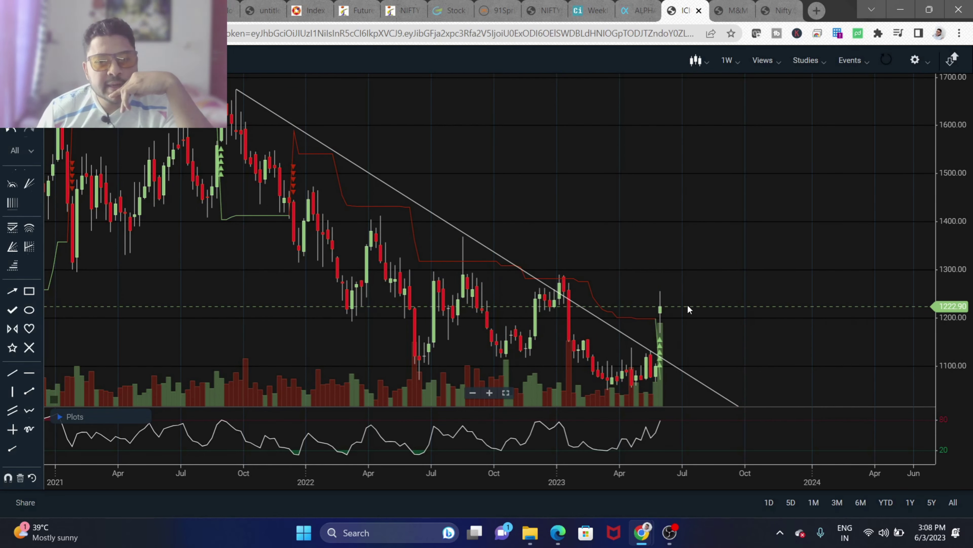
Examine the latest ICICIGI candle against the trend line and Supertrend, together with its volume bar.
{"action": "scroll", "coordinate": [688, 305], "scroll_direction": "up", "scroll_amount": 3}
{"action": "left_click_drag", "start_coordinate": [680, 347], "coordinate": [720, 238]}
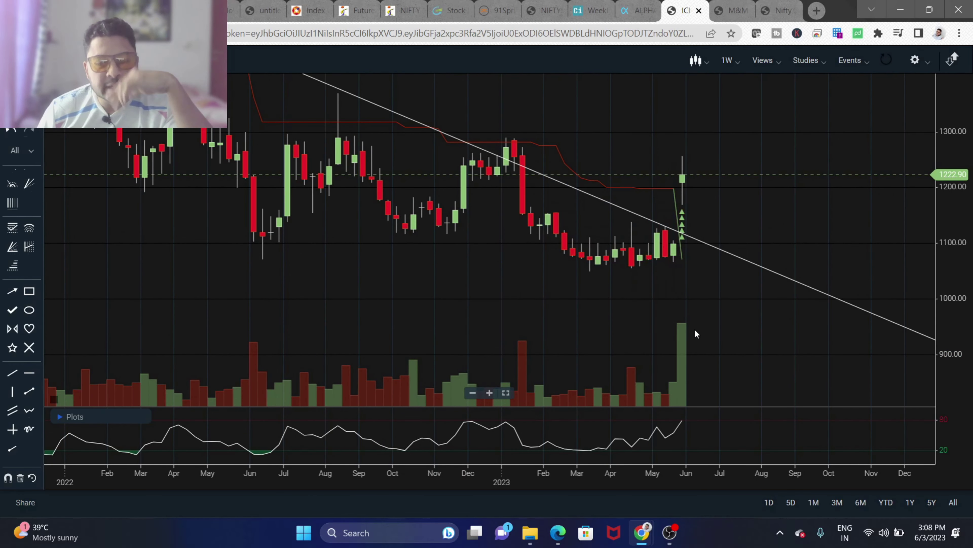
Enable the 200-period moving average on the weekly ICICIGI chart and compare the latest candle with it.
{"action": "scroll", "coordinate": [745, 250], "scroll_direction": "down", "scroll_amount": 5}
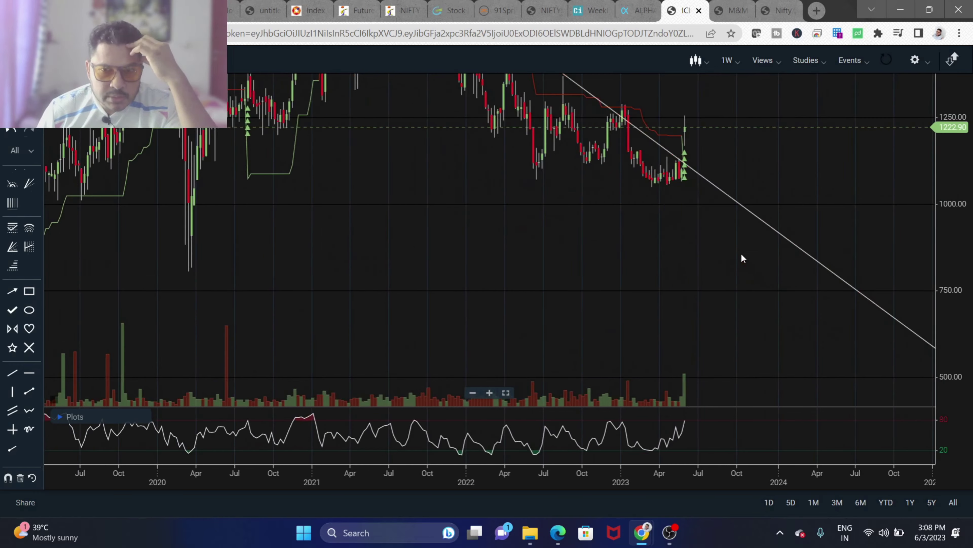
{"action": "left_click_drag", "start_coordinate": [765, 174], "coordinate": [794, 309]}
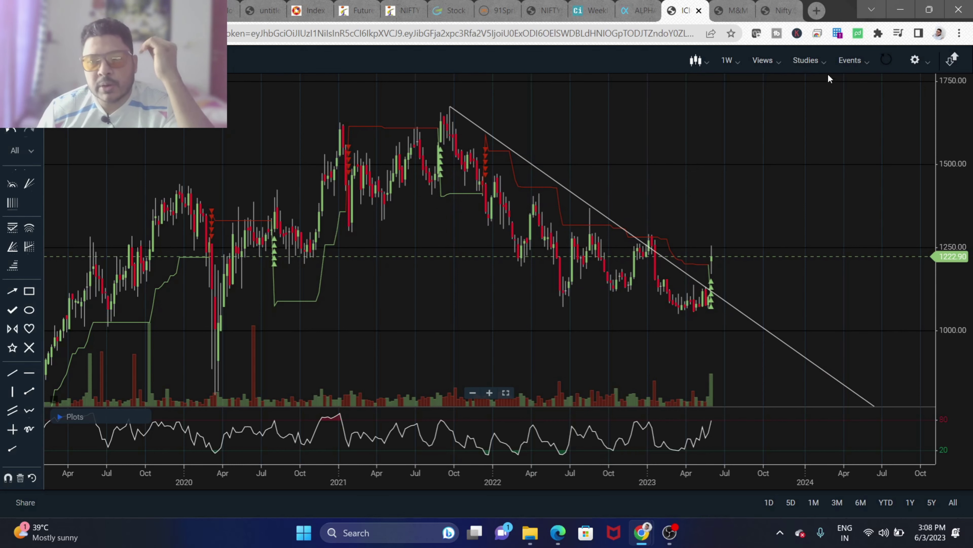
{"action": "left_click", "coordinate": [812, 159]}
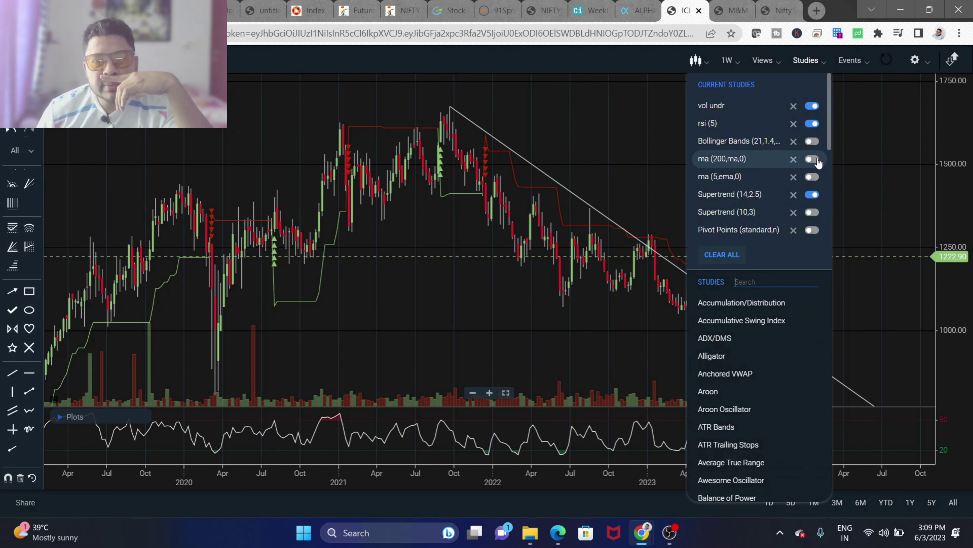
{"action": "scroll", "coordinate": [835, 226], "scroll_direction": "up", "scroll_amount": 3}
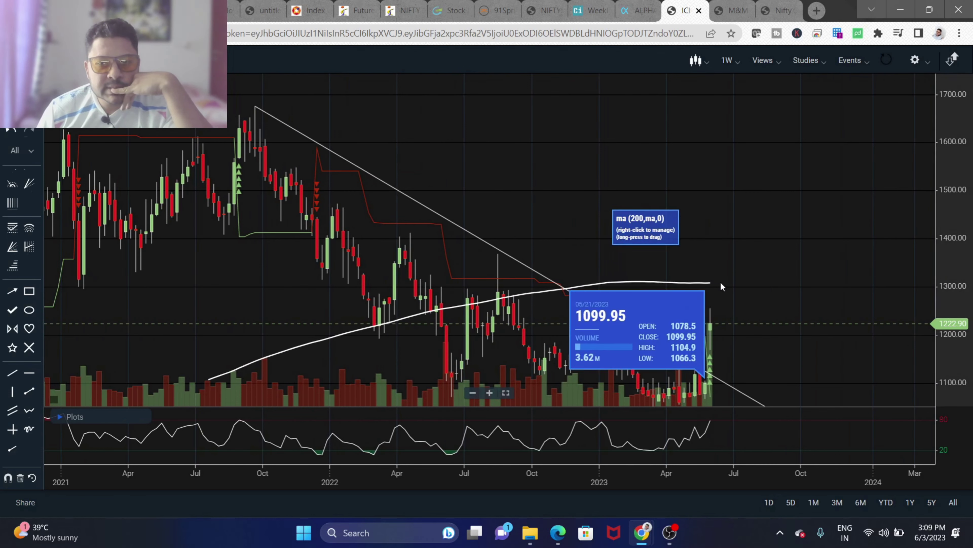
{"action": "mouse_move", "coordinate": [675, 285]}
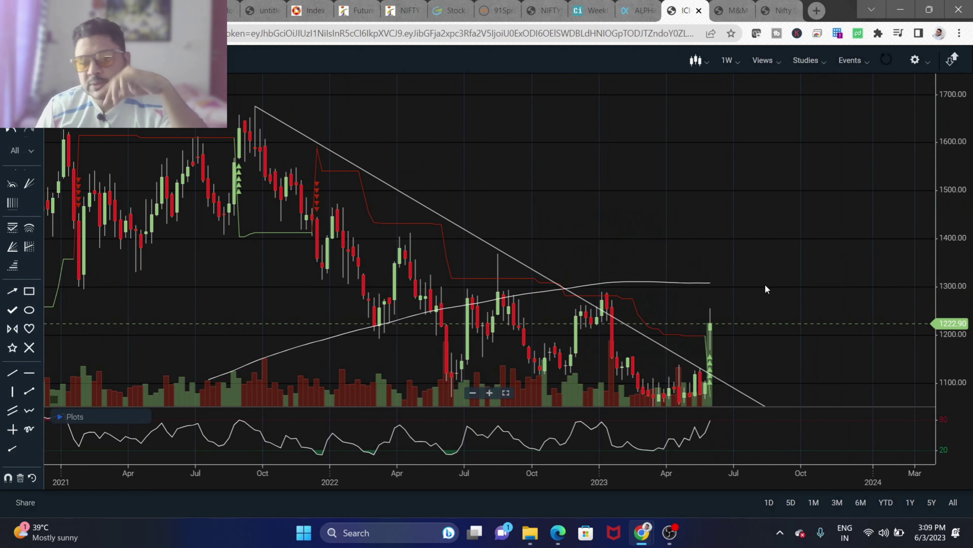
{"action": "mouse_move", "coordinate": [712, 306]}
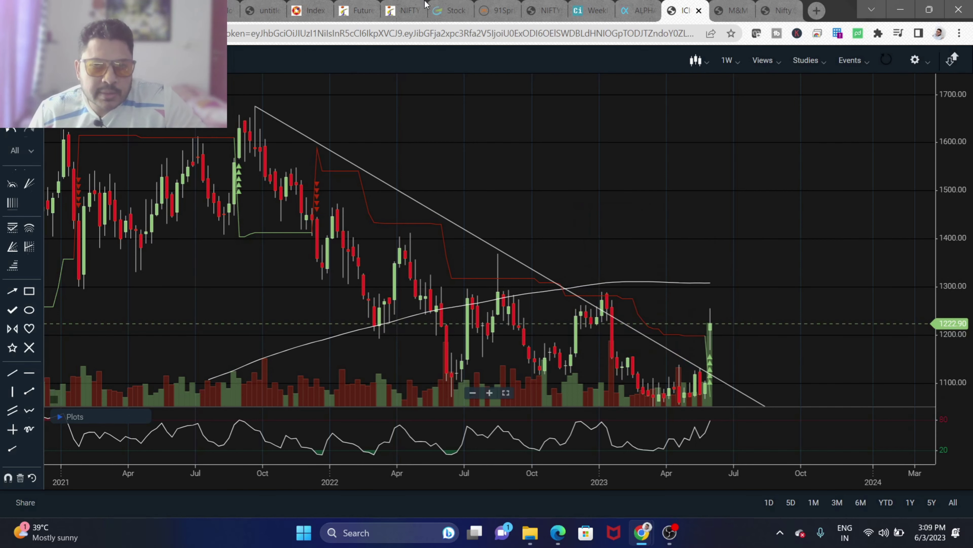
Load the weekly BAJAJFINSV-EQ chart from watchlist 4, open it in a separate browser tab, and examine its latest candles against the Supertrend.
{"action": "left_click", "coordinate": [640, 15]}
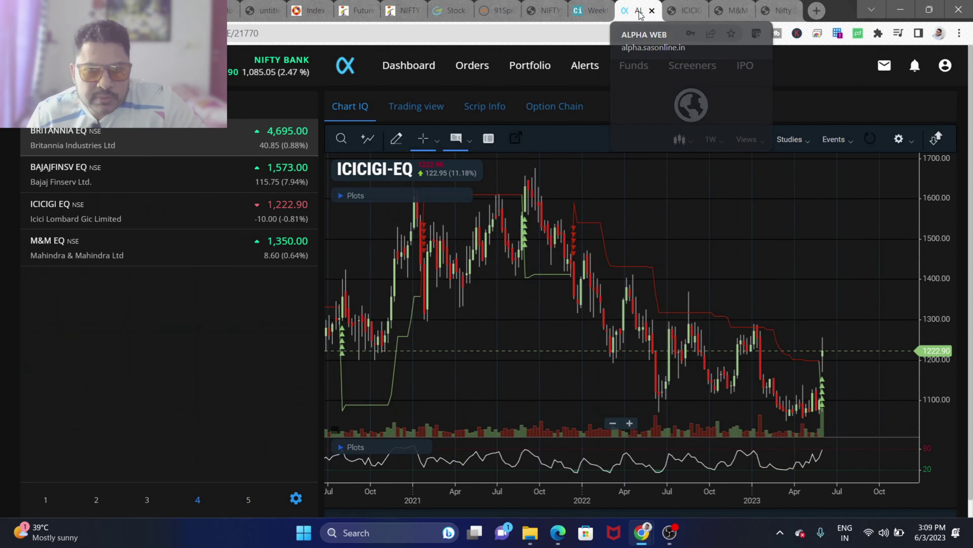
{"action": "mouse_move", "coordinate": [145, 176]}
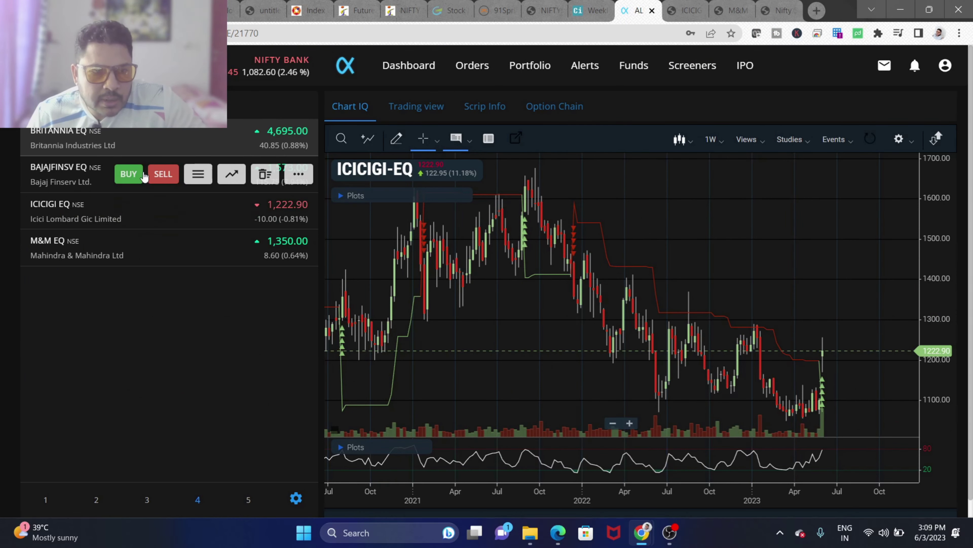
{"action": "left_click", "coordinate": [231, 175]}
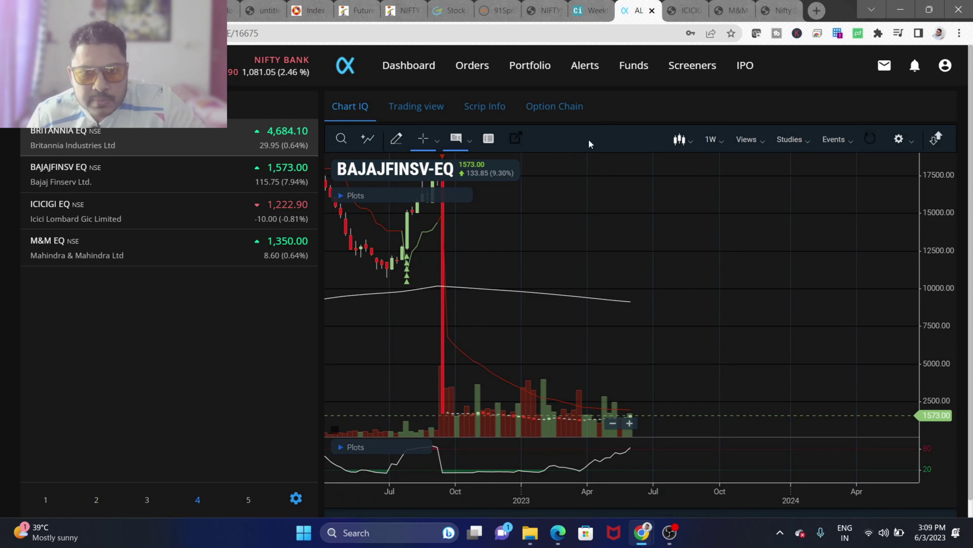
{"action": "left_click", "coordinate": [515, 142]}
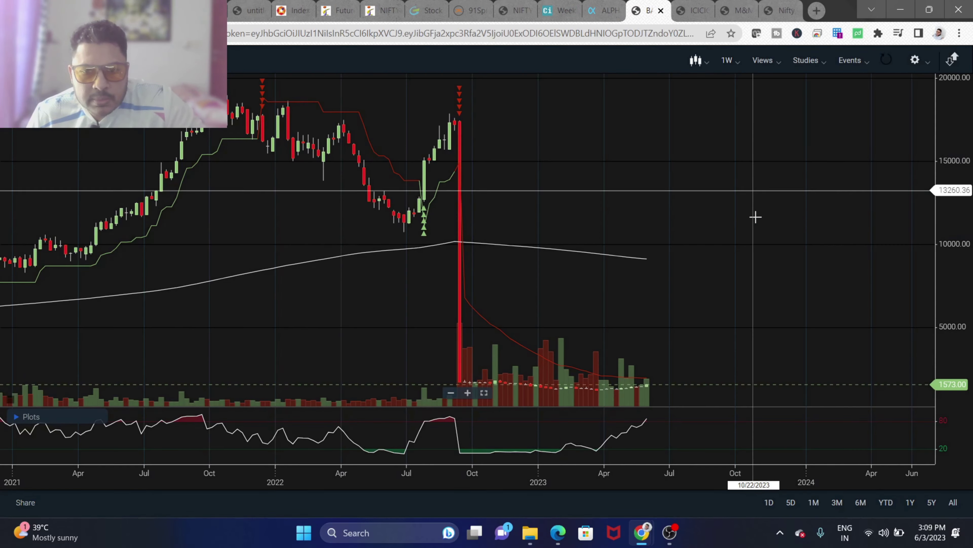
{"action": "left_click_drag", "start_coordinate": [754, 215], "coordinate": [789, 193]}
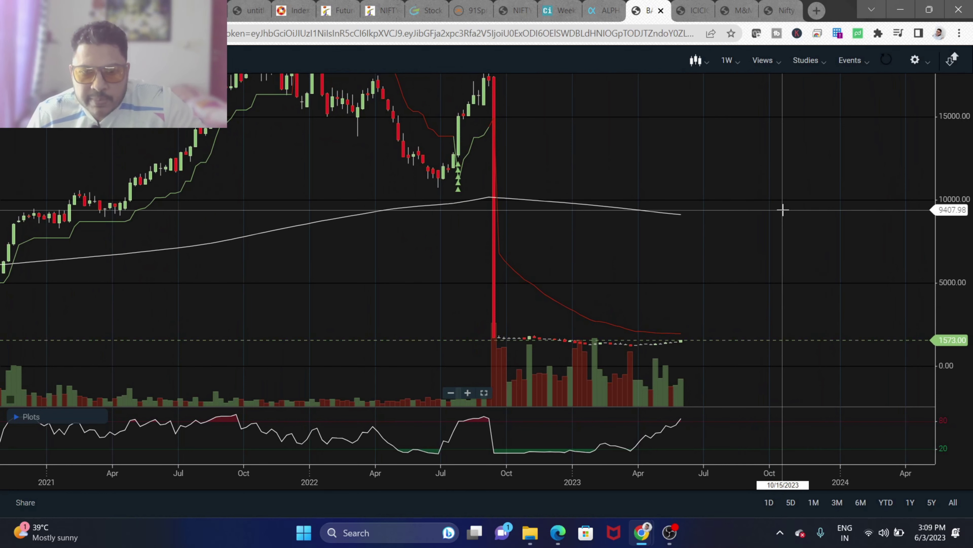
{"action": "scroll", "coordinate": [782, 210], "scroll_direction": "down", "scroll_amount": 3}
{"action": "scroll", "coordinate": [782, 210], "scroll_direction": "up", "scroll_amount": 3}
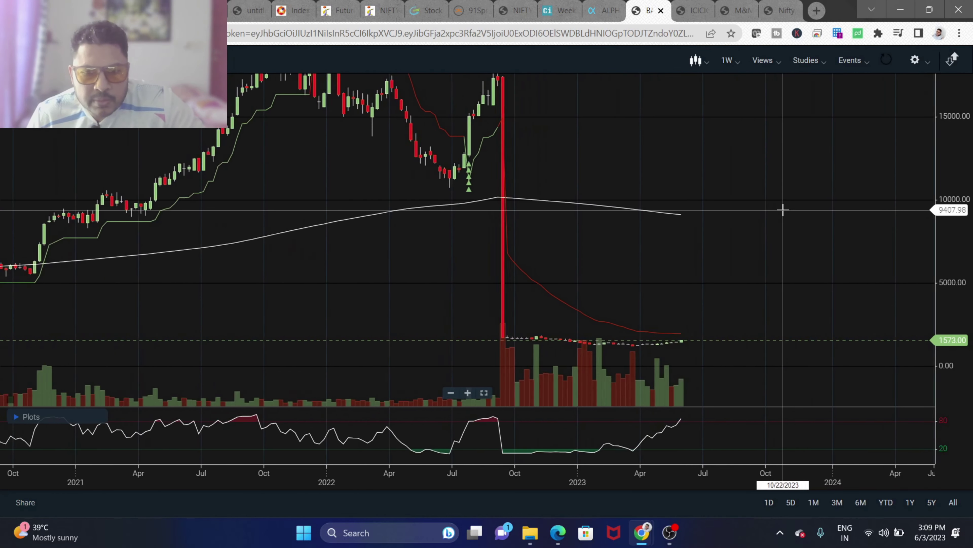
{"action": "scroll", "coordinate": [782, 210], "scroll_direction": "up", "scroll_amount": 3}
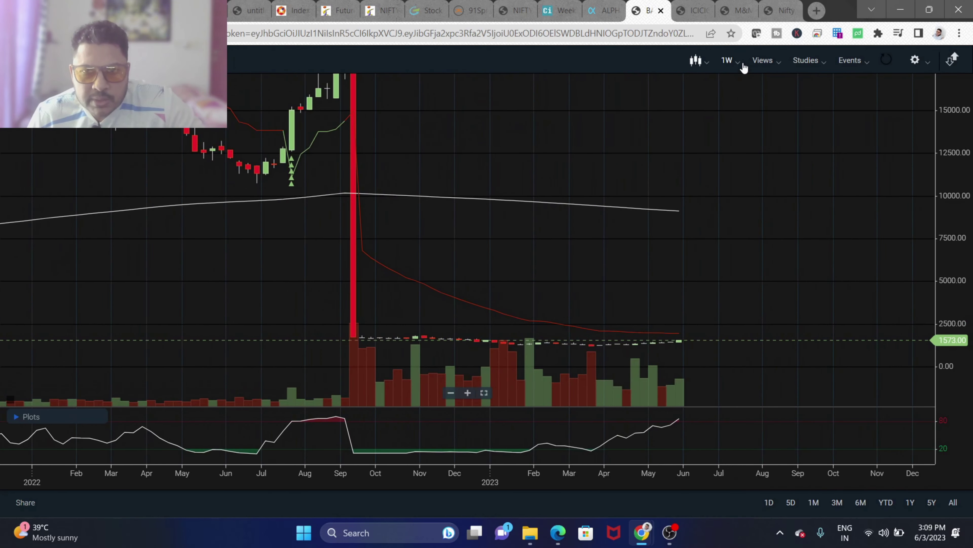
Check the BAJAJFINSV chart at the daily and 1-hour intervals, examining its recent Supertrend signals.
{"action": "left_click", "coordinate": [734, 279]}
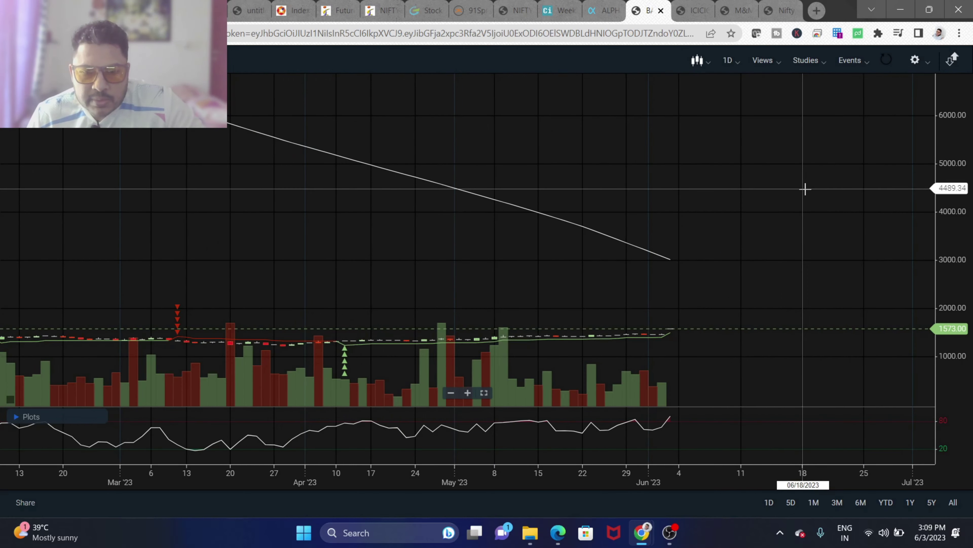
{"action": "scroll", "coordinate": [804, 189], "scroll_direction": "up", "scroll_amount": 2}
{"action": "left_click", "coordinate": [728, 60]}
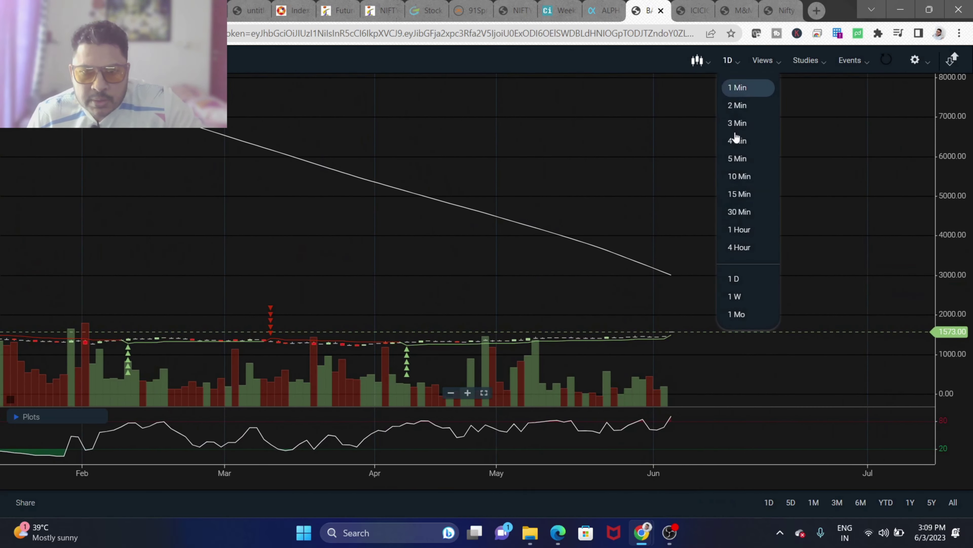
{"action": "left_click", "coordinate": [735, 230]}
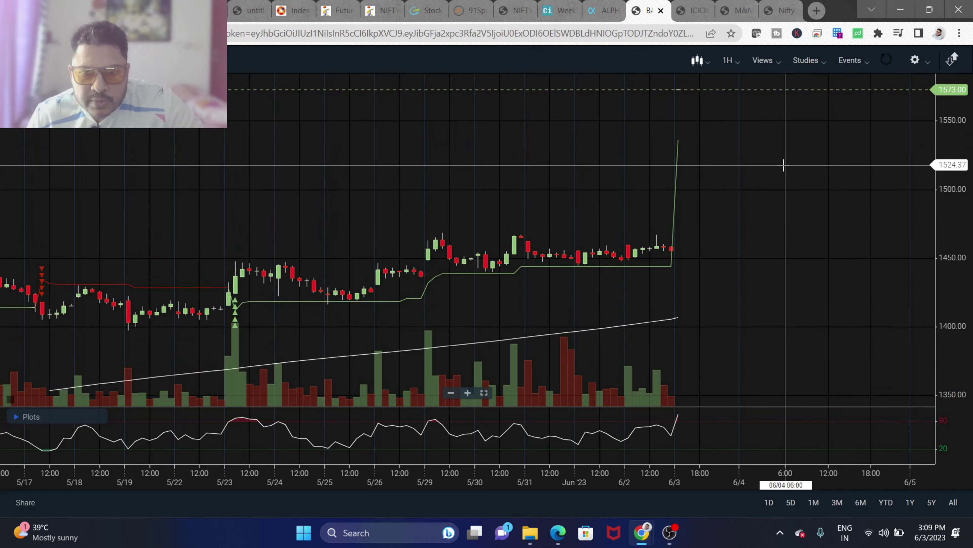
{"action": "scroll", "coordinate": [784, 165], "scroll_direction": "down", "scroll_amount": 2}
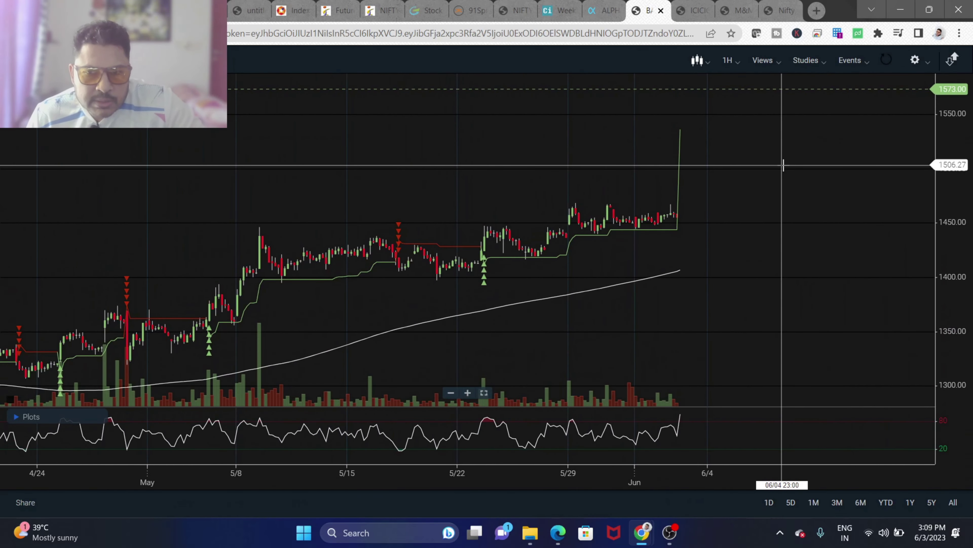
{"action": "scroll", "coordinate": [784, 165], "scroll_direction": "down", "scroll_amount": 3}
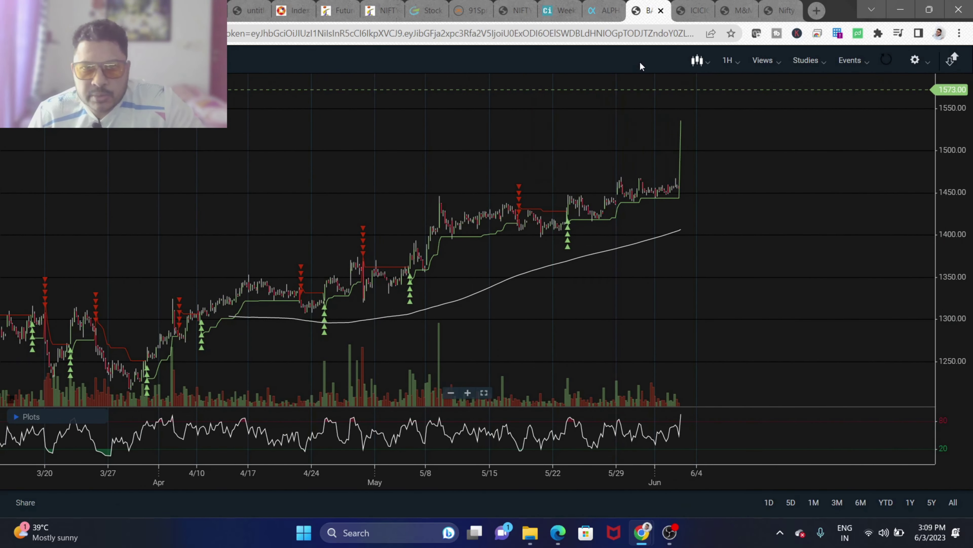
Load the BRITANNIA-EQ chart from watchlist 4 and examine its recent hourly candles against the Supertrend.
{"action": "left_click", "coordinate": [602, 17]}
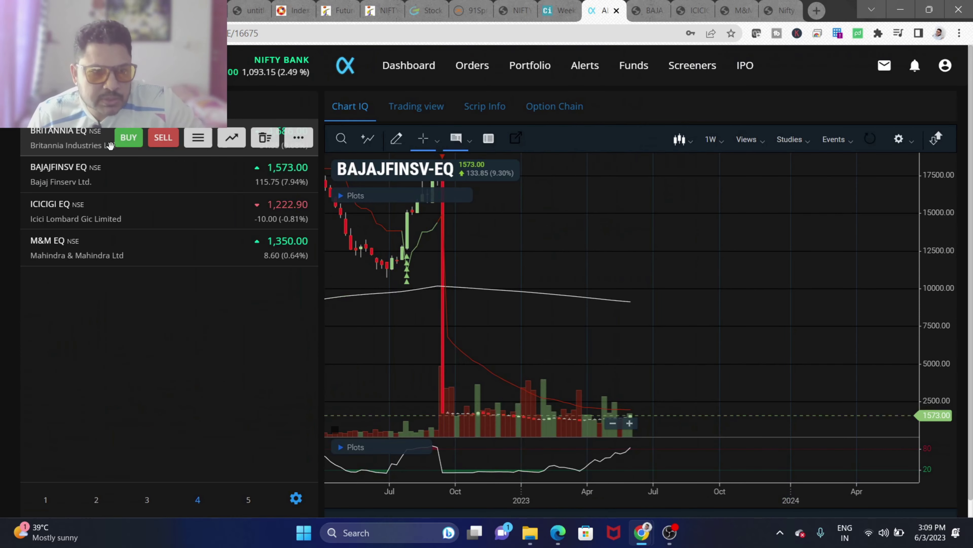
{"action": "left_click", "coordinate": [247, 134]}
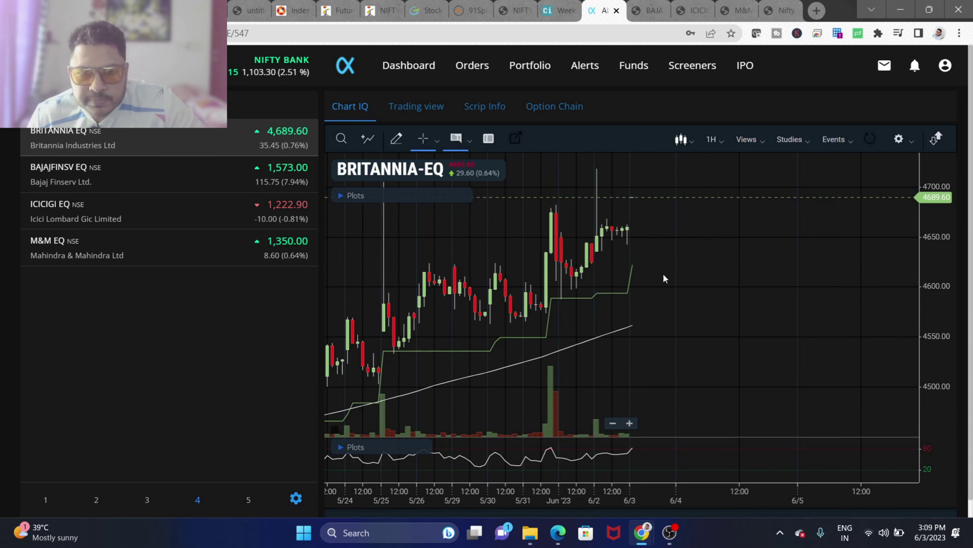
{"action": "left_click_drag", "start_coordinate": [663, 276], "coordinate": [815, 337]}
{"action": "scroll", "coordinate": [814, 337], "scroll_direction": "up", "scroll_amount": 3}
{"action": "scroll", "coordinate": [809, 322], "scroll_direction": "down", "scroll_amount": 3}
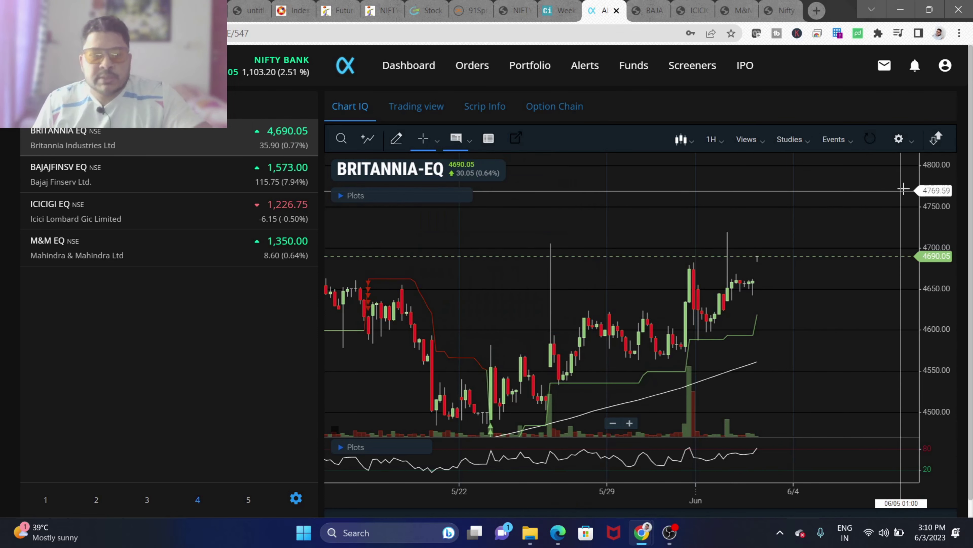
Load the ICICIGI-EQ chart at the 1-week interval and check its latest candle against the 200-period moving average.
{"action": "mouse_move", "coordinate": [88, 239]}
{"action": "mouse_move", "coordinate": [118, 217]}
{"action": "left_click", "coordinate": [231, 211]}
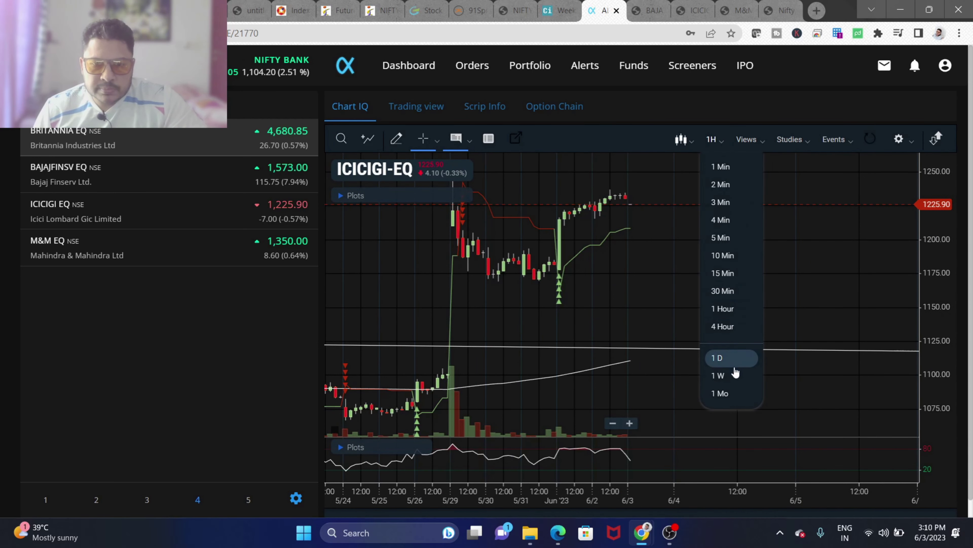
{"action": "left_click", "coordinate": [719, 375]}
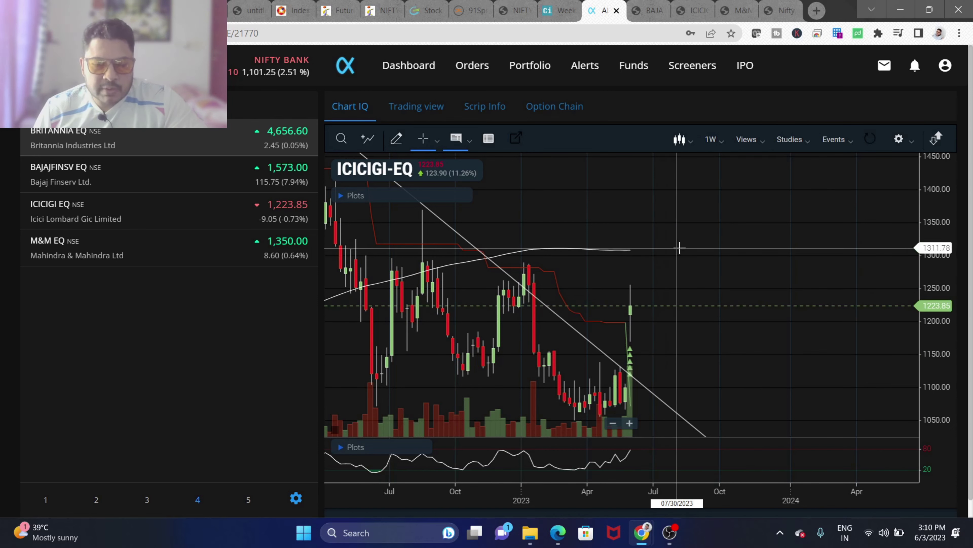
{"action": "mouse_move", "coordinate": [627, 242]}
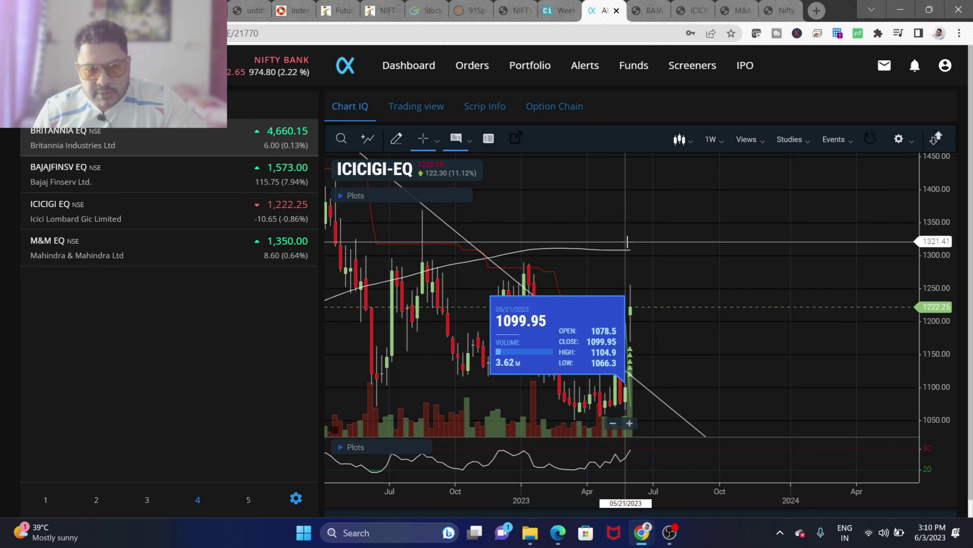
{"action": "mouse_move", "coordinate": [37, 208]}
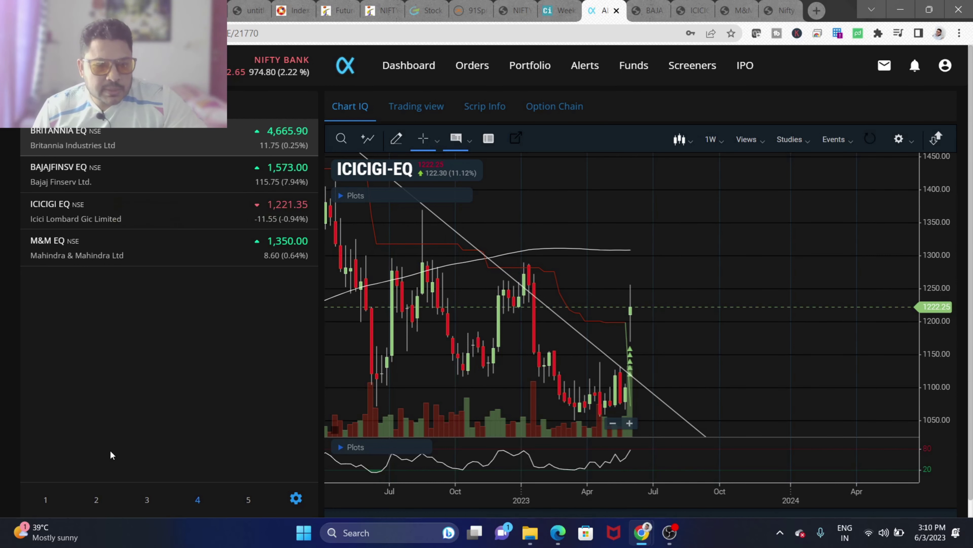
Load the weekly BHARTIARTL-EQ chart from watchlist 3 and open it in a separate browser tab.
{"action": "left_click", "coordinate": [153, 504]}
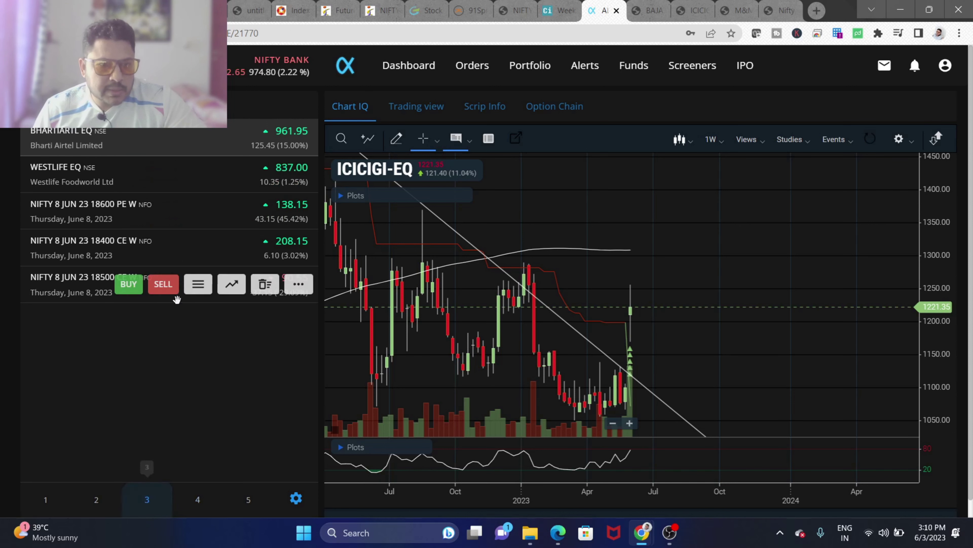
{"action": "left_click", "coordinate": [233, 138]}
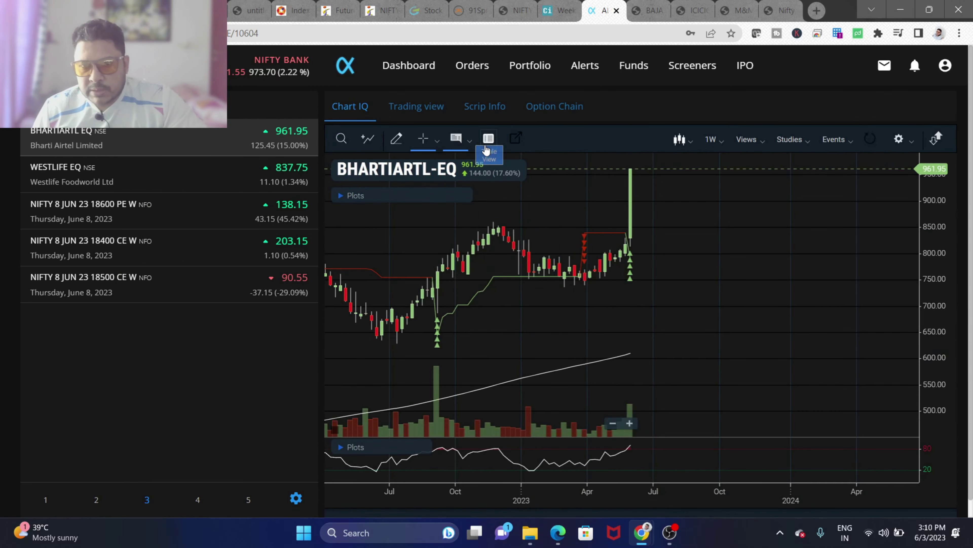
{"action": "left_click", "coordinate": [516, 139]}
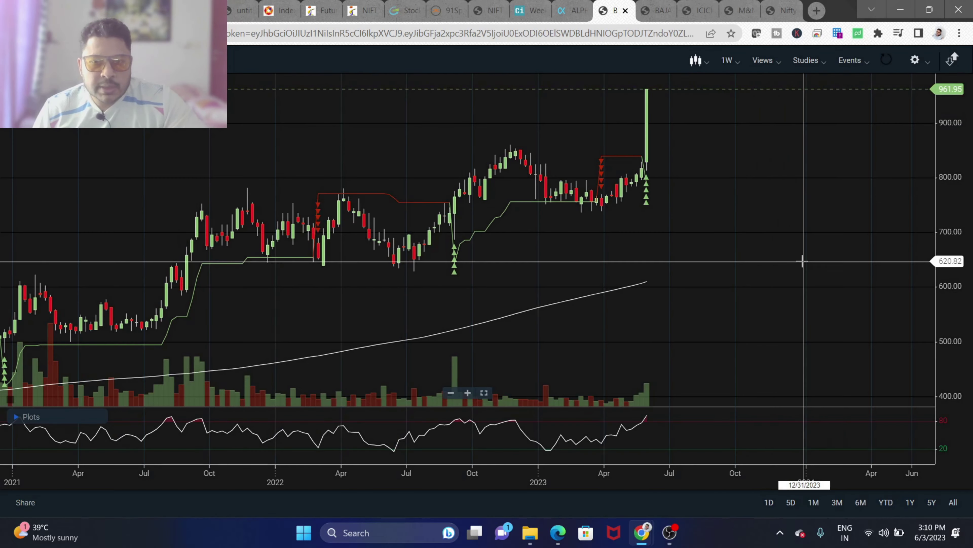
Examine the past Supertrend signals since 2016 and the latest candle on the weekly BHARTIARTL chart.
{"action": "left_click_drag", "start_coordinate": [750, 172], "coordinate": [771, 208]}
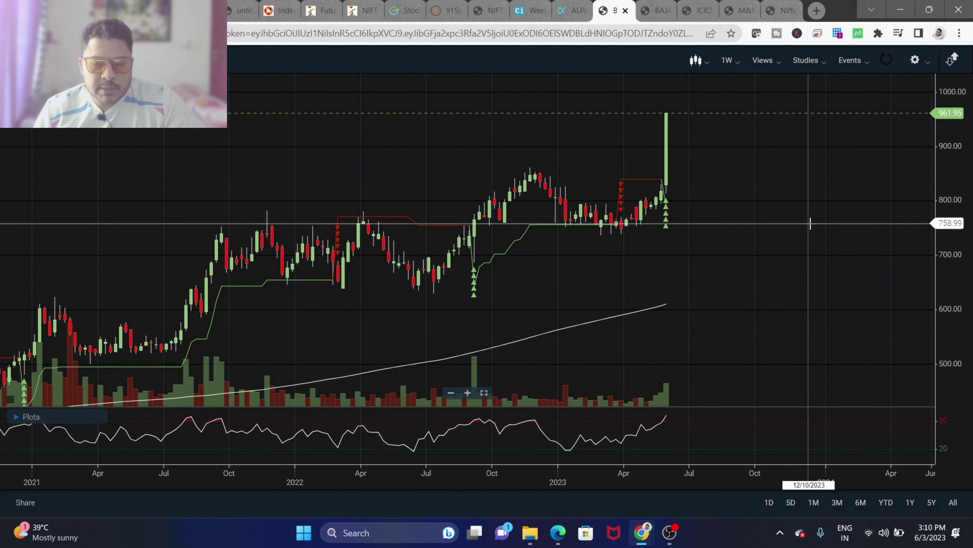
{"action": "scroll", "coordinate": [809, 222], "scroll_direction": "down", "scroll_amount": 3}
{"action": "scroll", "coordinate": [810, 223], "scroll_direction": "down", "scroll_amount": 3}
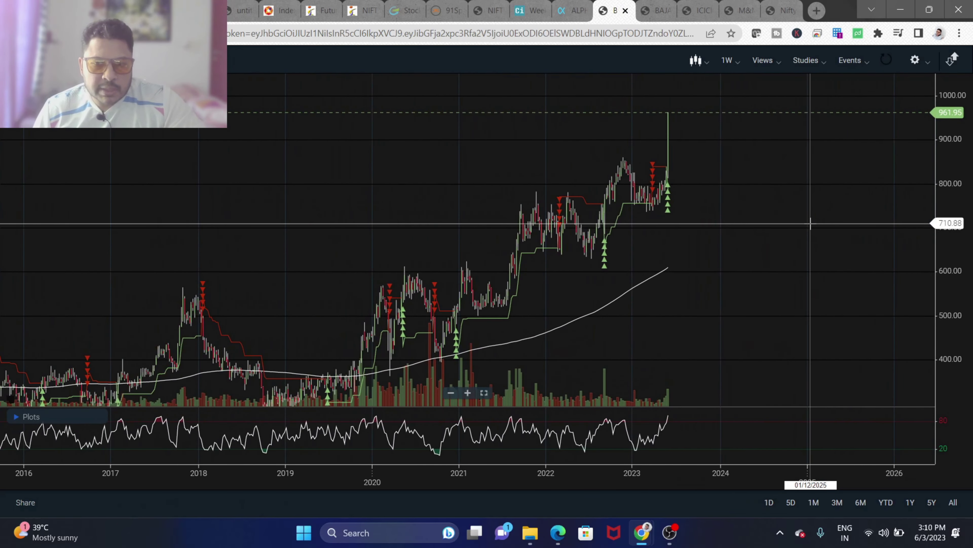
{"action": "left_click_drag", "start_coordinate": [676, 282], "coordinate": [667, 220]}
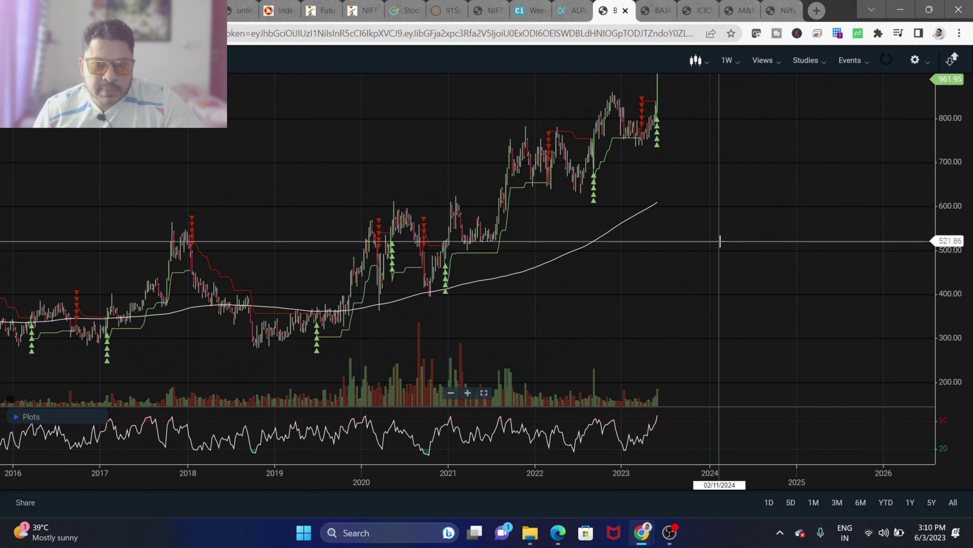
{"action": "scroll", "coordinate": [720, 241], "scroll_direction": "up", "scroll_amount": 4}
{"action": "left_click_drag", "start_coordinate": [721, 222], "coordinate": [686, 301]}
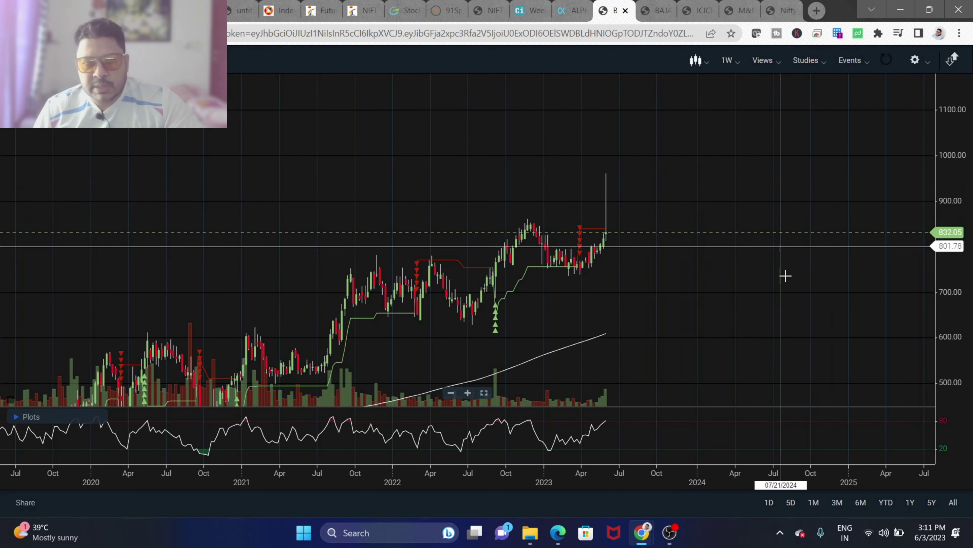
{"action": "scroll", "coordinate": [783, 304], "scroll_direction": "up", "scroll_amount": 3}
{"action": "scroll", "coordinate": [783, 304], "scroll_direction": "down", "scroll_amount": 3}
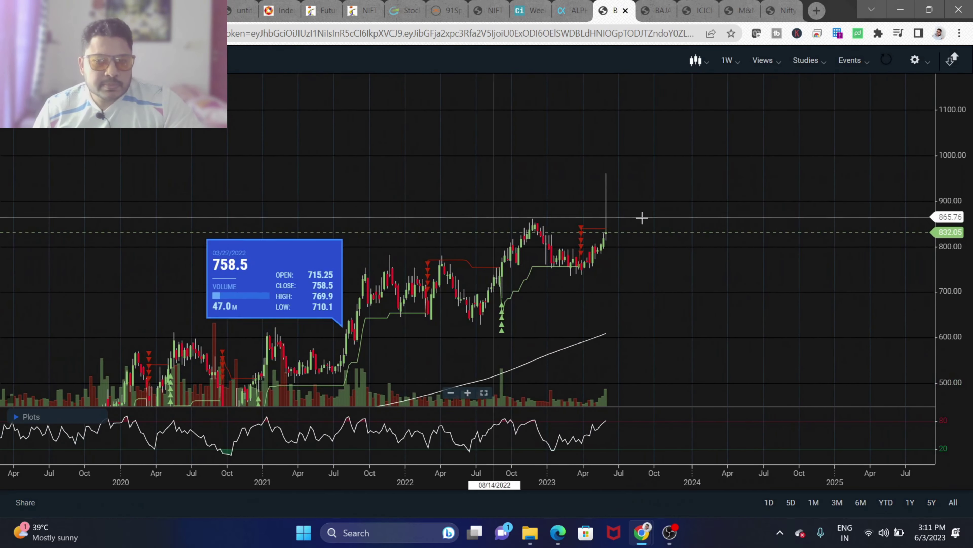
Return to the ALPHA web watchlist and load the weekly WESTLIFE-EQ chart.
{"action": "left_click", "coordinate": [571, 11]}
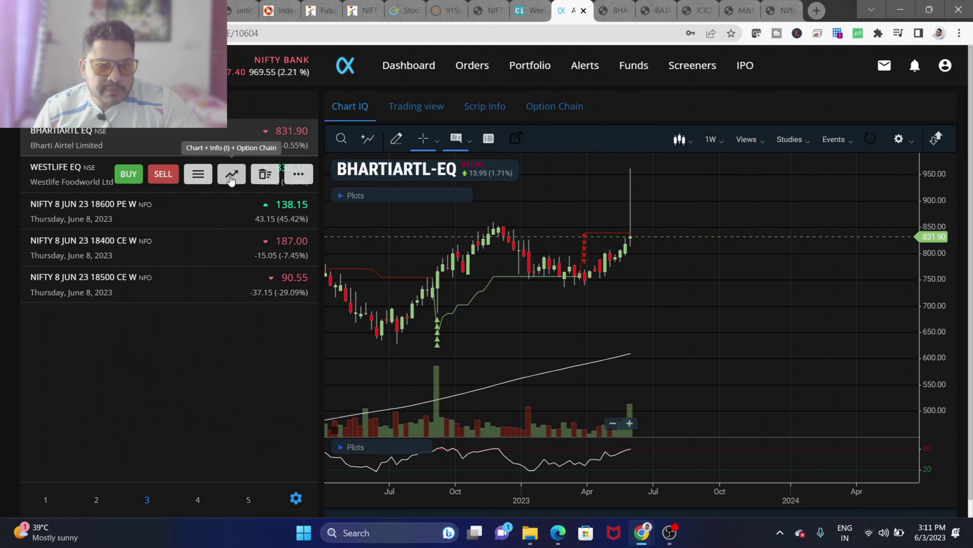
{"action": "left_click", "coordinate": [231, 175]}
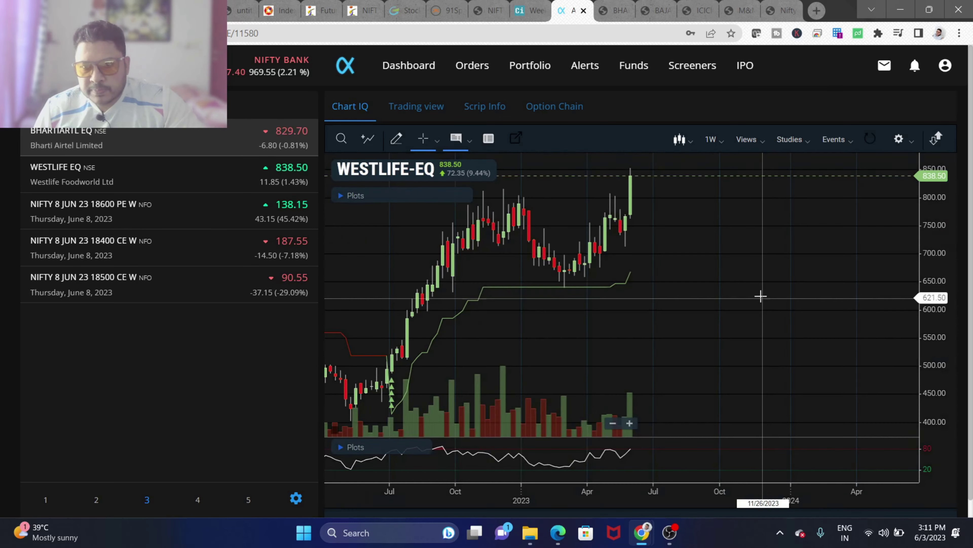
Review the earlier signals on the weekly WESTLIFE-EQ chart, open it in a separate browser tab and hide its Supertrend (14,2.5) study.
{"action": "left_click_drag", "start_coordinate": [761, 294], "coordinate": [860, 337]}
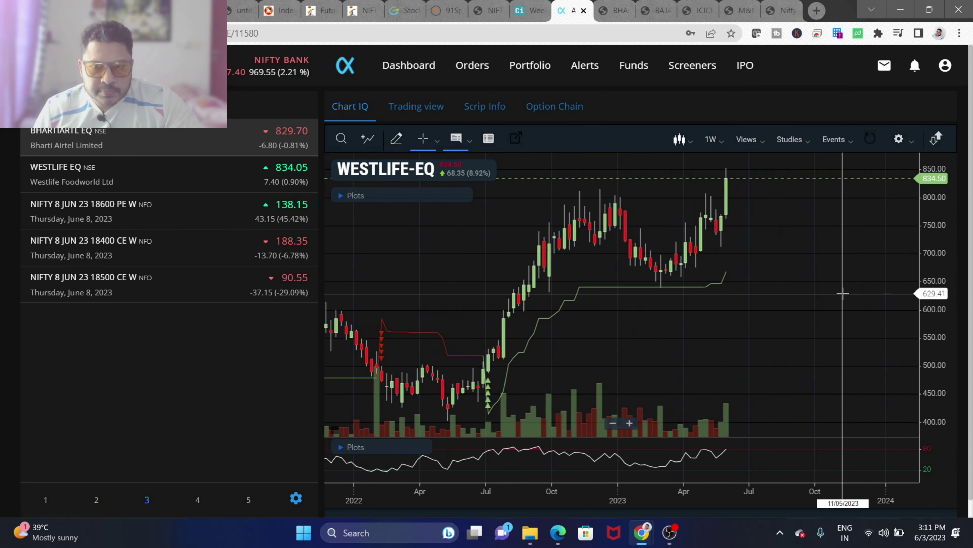
{"action": "mouse_move", "coordinate": [548, 297]}
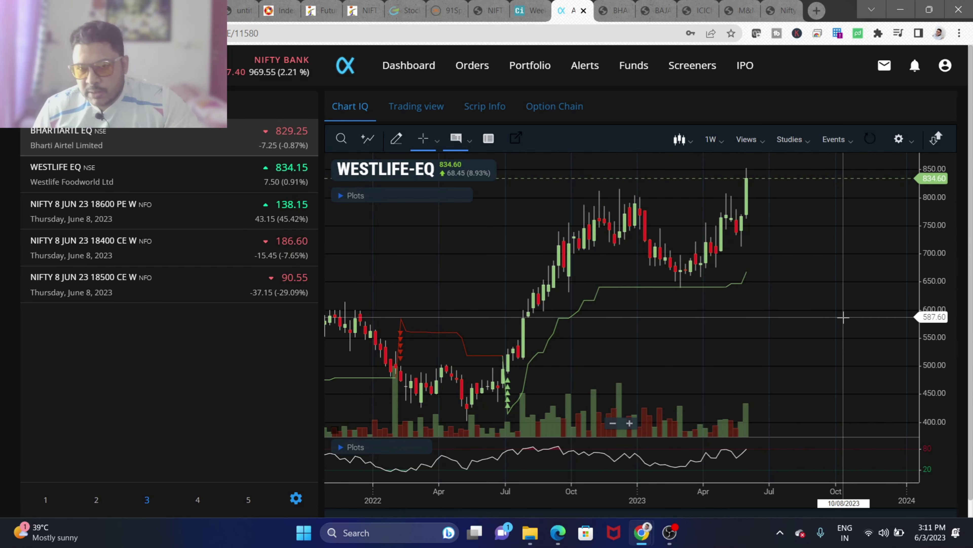
{"action": "scroll", "coordinate": [843, 318], "scroll_direction": "down", "scroll_amount": 3}
{"action": "scroll", "coordinate": [843, 318], "scroll_direction": "down", "scroll_amount": 2}
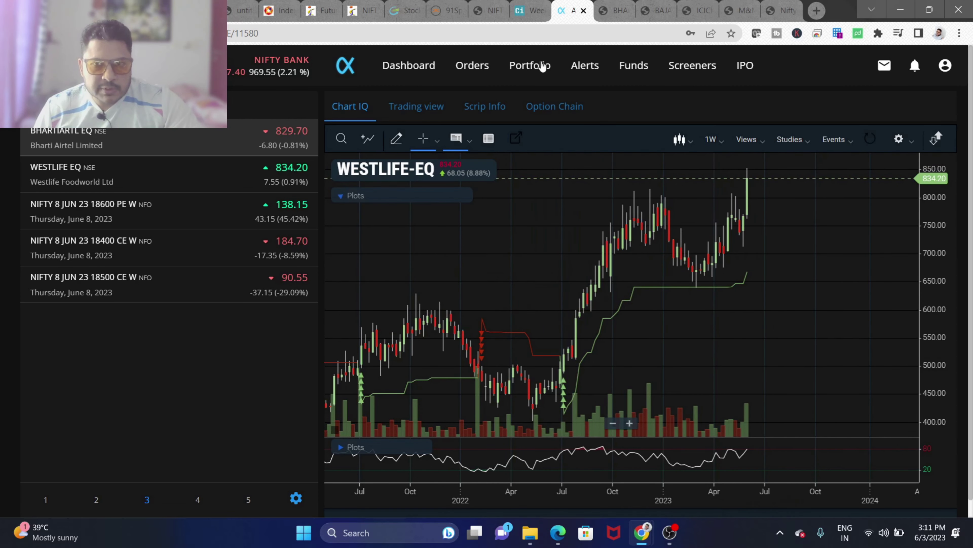
{"action": "left_click", "coordinate": [516, 139]}
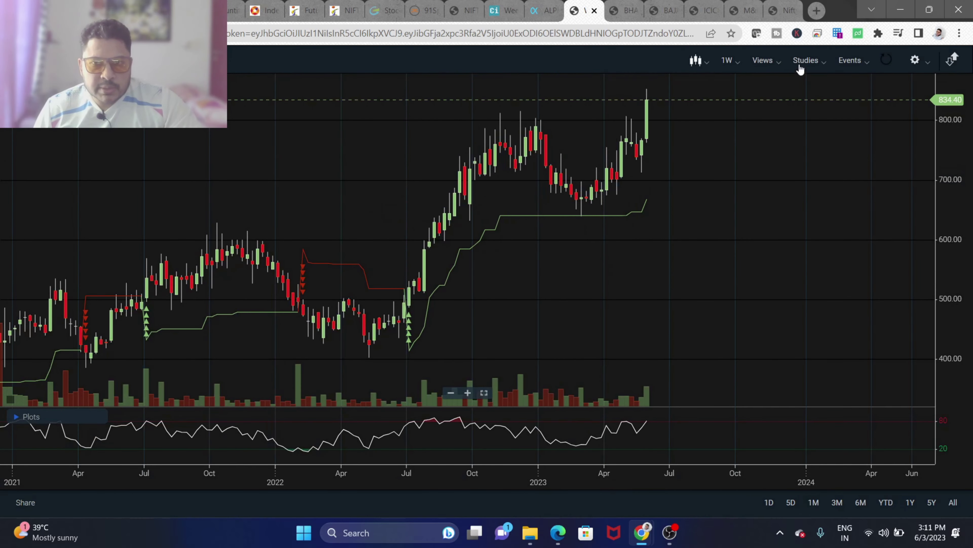
{"action": "left_click", "coordinate": [820, 66]}
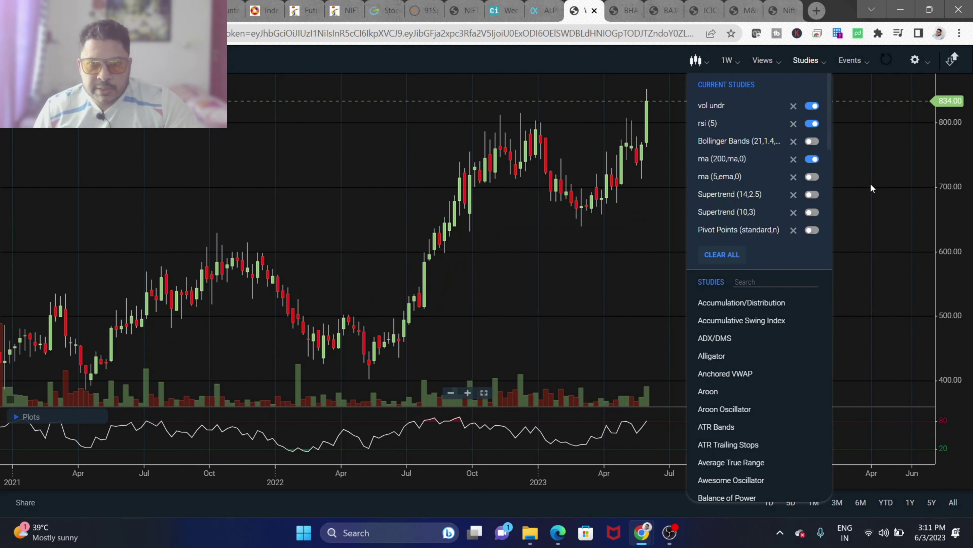
{"action": "left_click", "coordinate": [865, 186]}
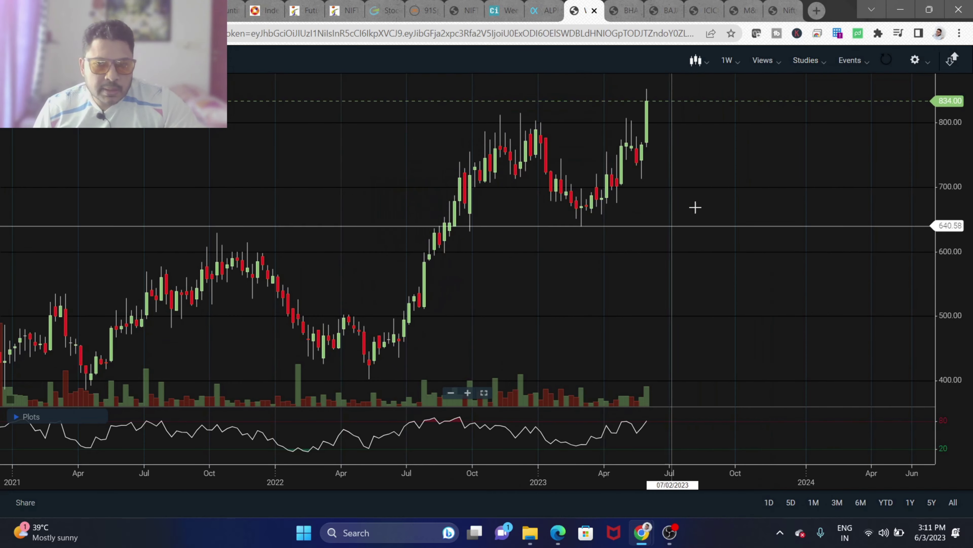
Draw a rising support ray on the WESTLIFE-EQ chart from the May 2022 low along the April 2023 lows.
{"action": "mouse_move", "coordinate": [38, 336]}
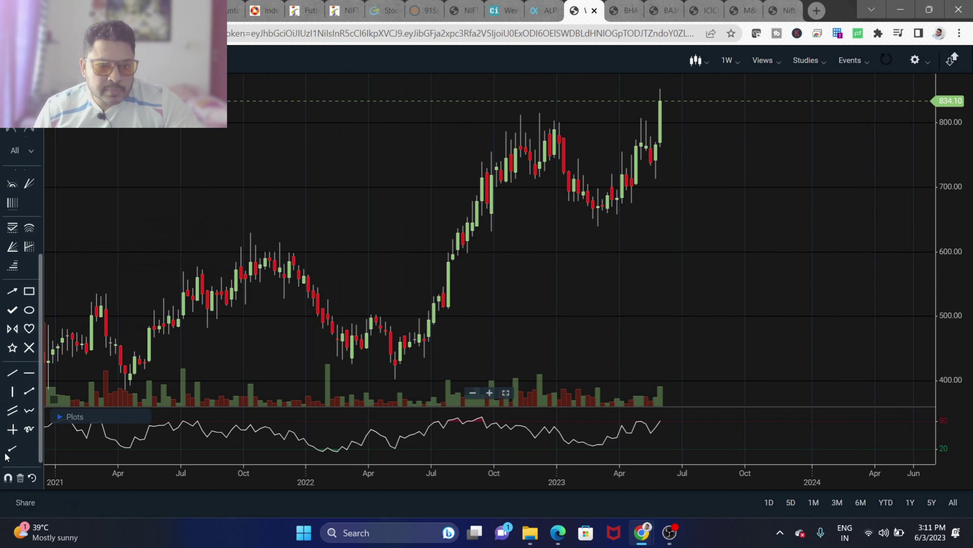
{"action": "left_click", "coordinate": [10, 449]}
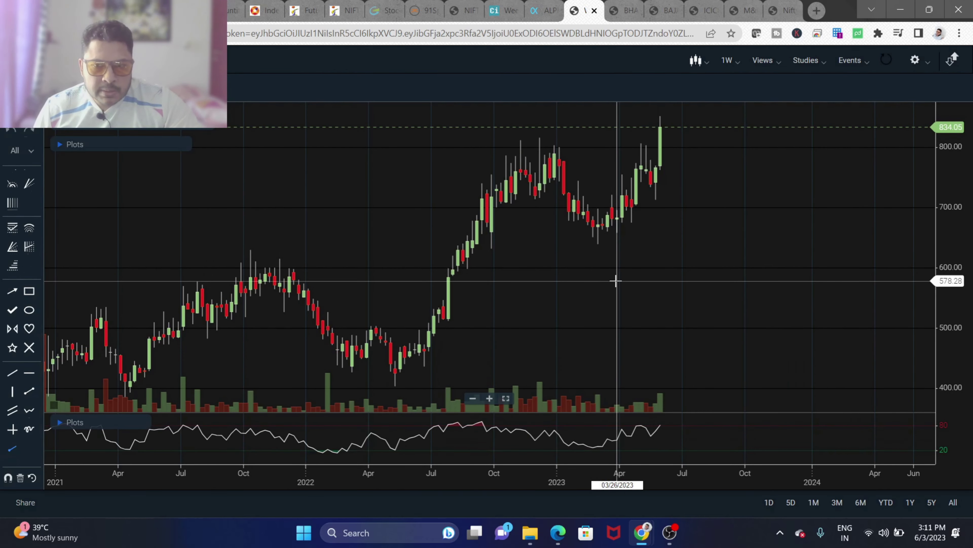
{"action": "left_click", "coordinate": [425, 367]}
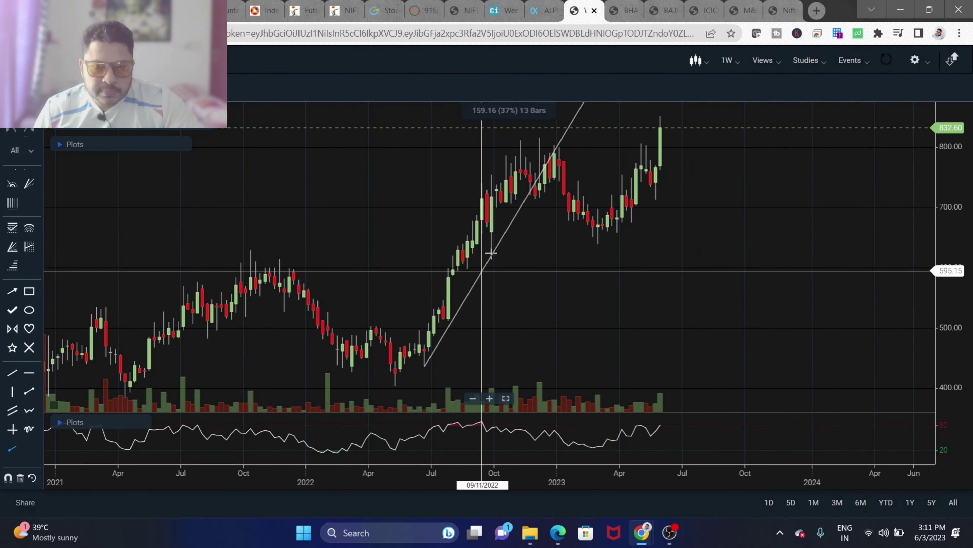
{"action": "left_click", "coordinate": [540, 182]}
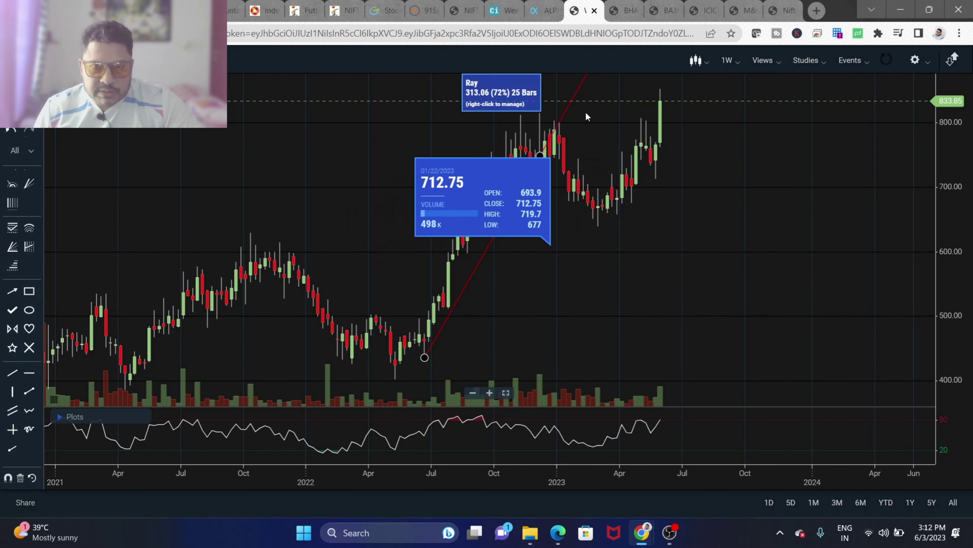
{"action": "left_click_drag", "start_coordinate": [543, 149], "coordinate": [622, 213]}
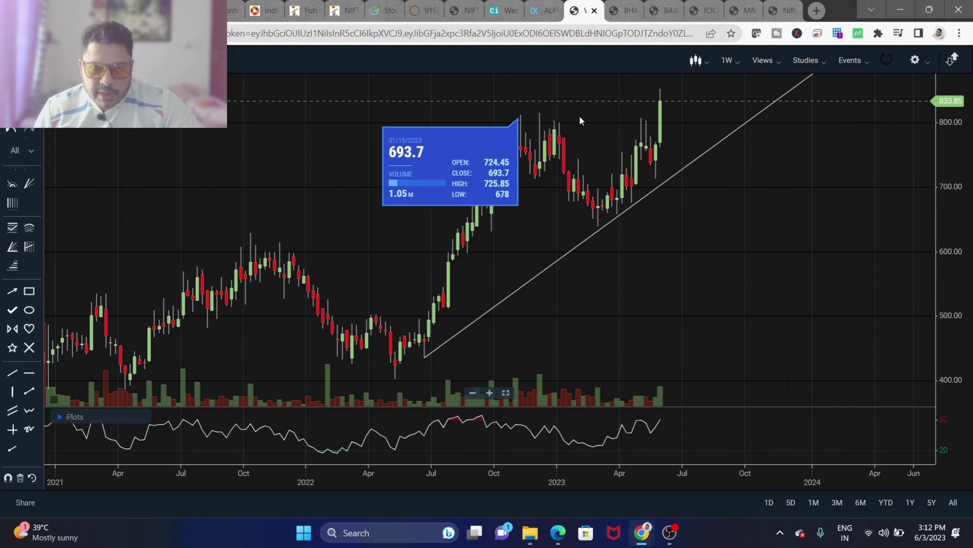
{"action": "left_click_drag", "start_coordinate": [428, 355], "coordinate": [388, 385]}
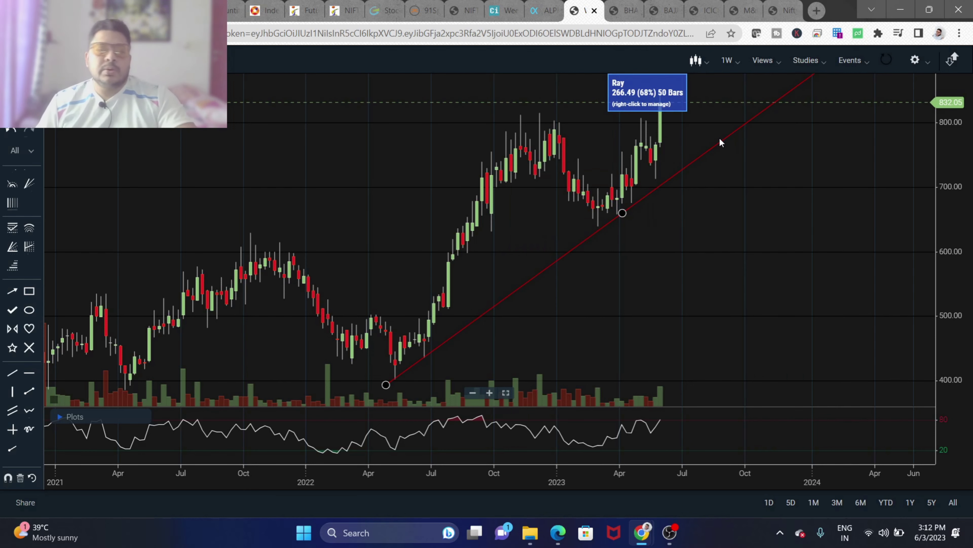
Switch to the tab with the weekly M&M chart and hide its Supertrend (14,2.5) study.
{"action": "left_click", "coordinate": [627, 13]}
{"action": "scroll", "coordinate": [697, 228], "scroll_direction": "up", "scroll_amount": 2}
{"action": "left_click", "coordinate": [662, 9]}
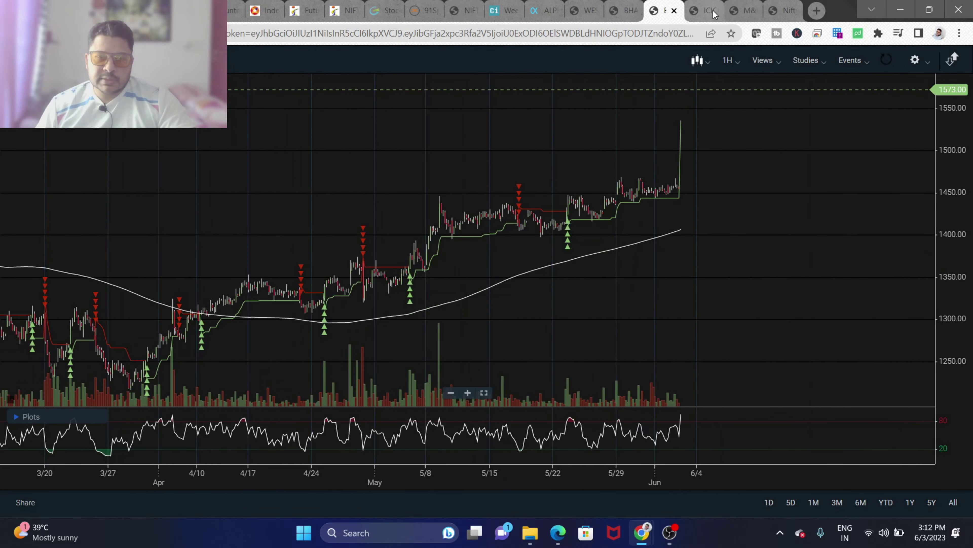
{"action": "left_click", "coordinate": [713, 14]}
{"action": "left_click", "coordinate": [747, 14]}
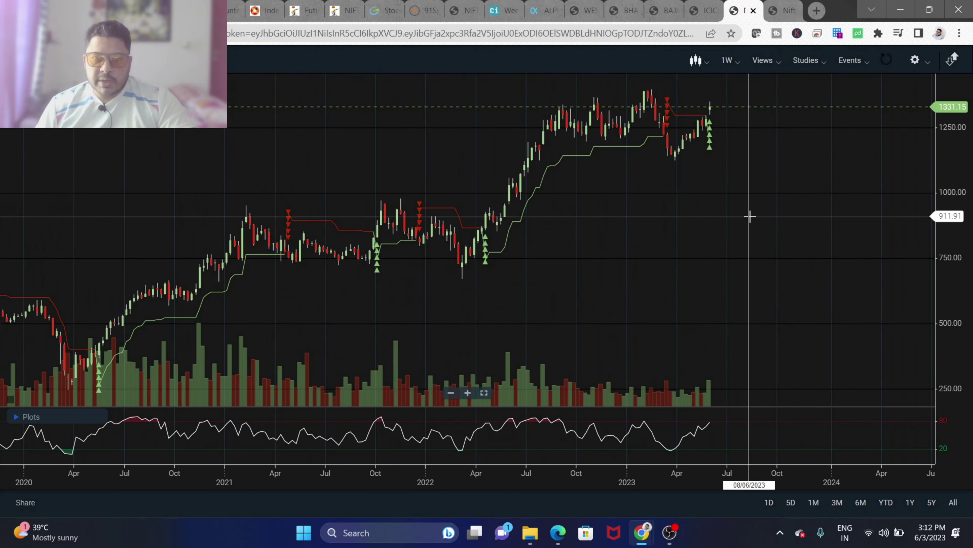
{"action": "scroll", "coordinate": [749, 218], "scroll_direction": "up", "scroll_amount": 2}
{"action": "left_click", "coordinate": [826, 65]}
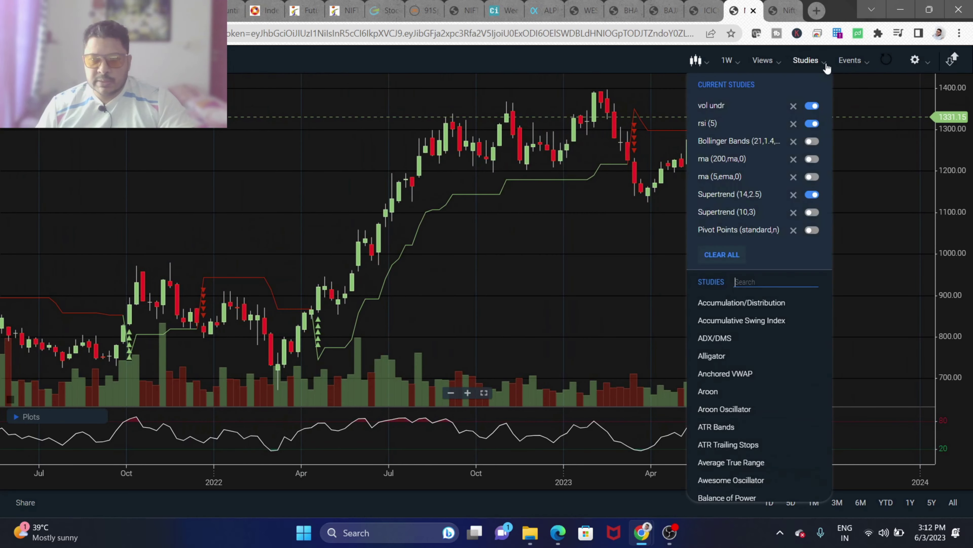
{"action": "left_click", "coordinate": [811, 196]}
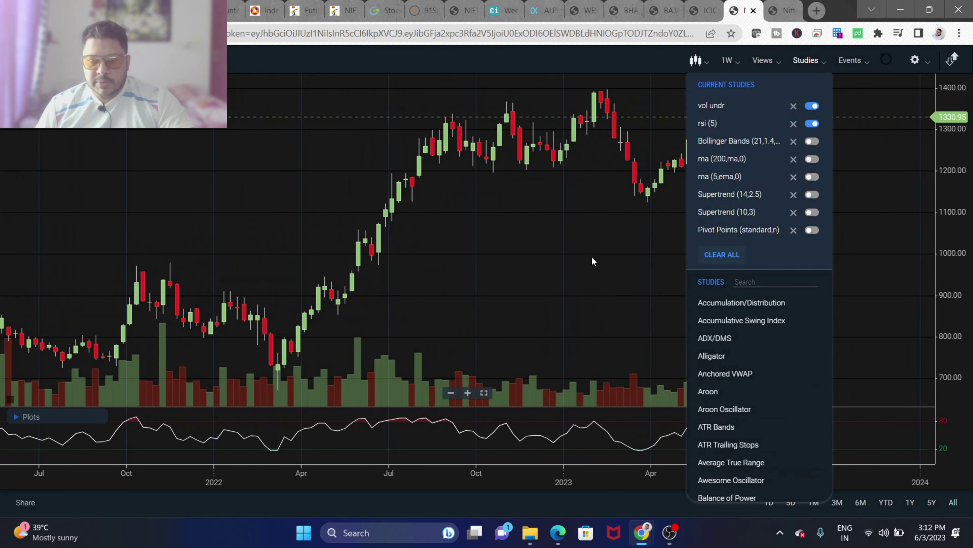
{"action": "left_click", "coordinate": [637, 258]}
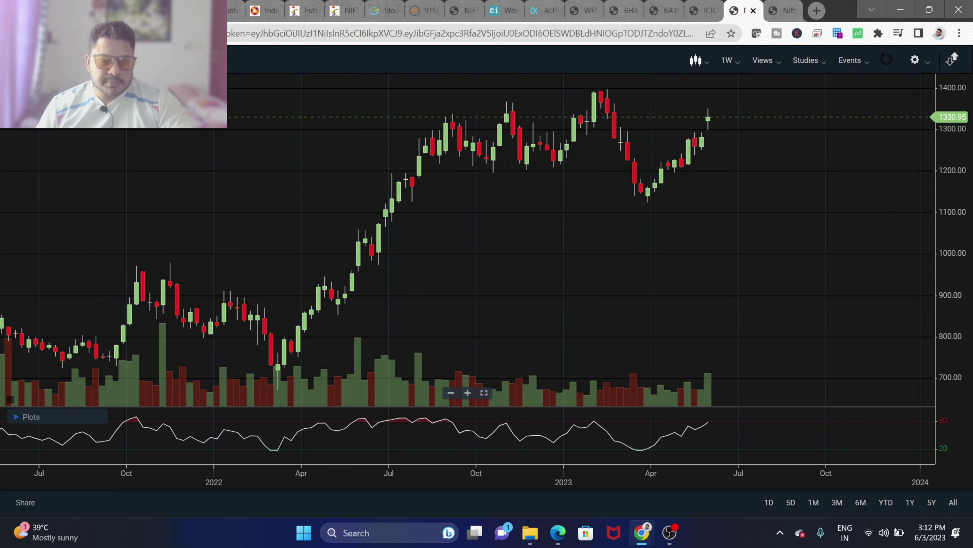
{"action": "mouse_move", "coordinate": [57, 249]}
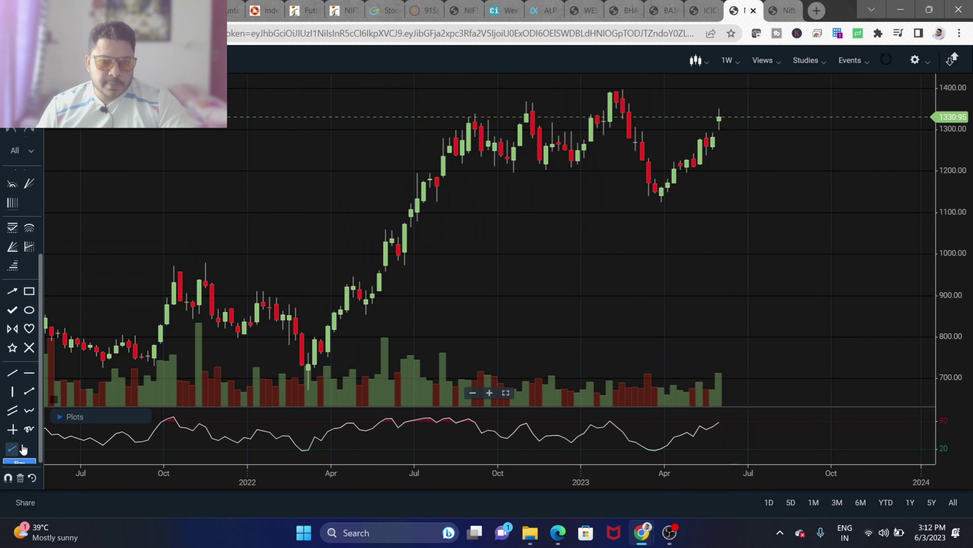
{"action": "left_click", "coordinate": [23, 449]}
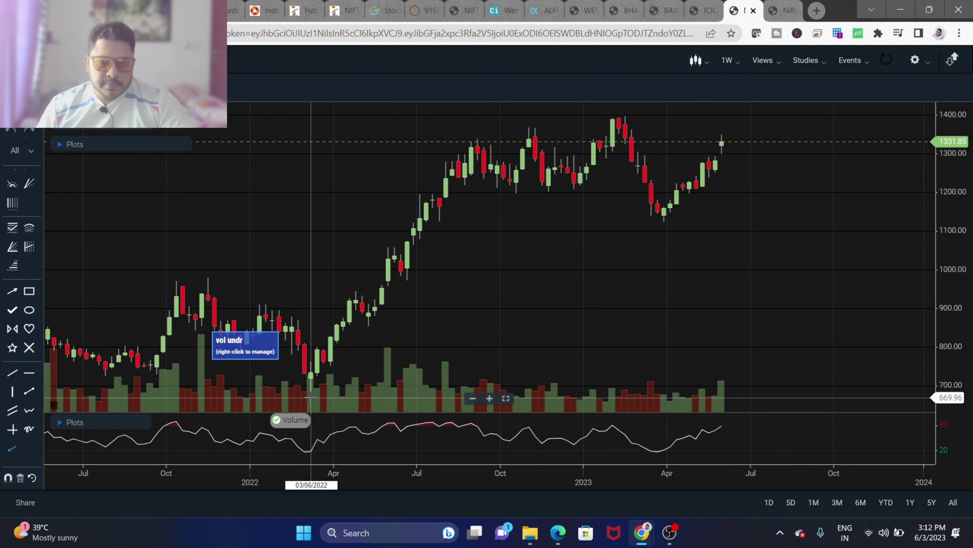
{"action": "left_click", "coordinate": [311, 398]}
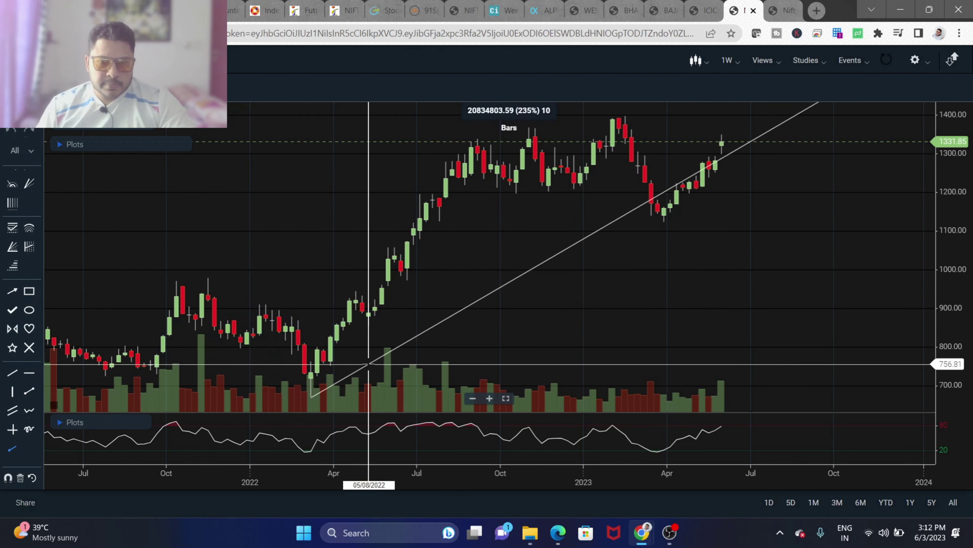
{"action": "left_click", "coordinate": [401, 287]}
{"action": "left_click_drag", "start_coordinate": [509, 254], "coordinate": [577, 269]}
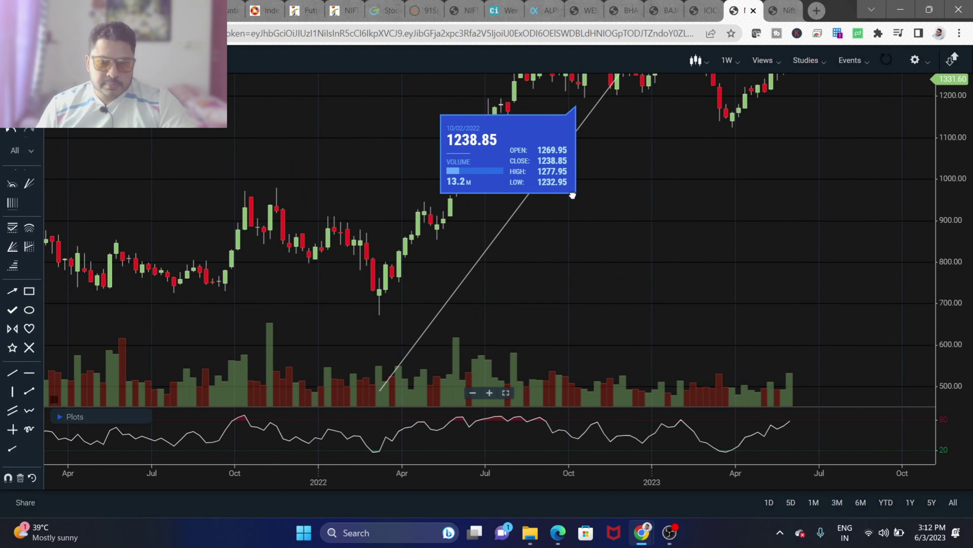
{"action": "left_click_drag", "start_coordinate": [480, 252], "coordinate": [481, 162]}
{"action": "mouse_move", "coordinate": [572, 250]}
{"action": "left_mouse_down"}
{"action": "mouse_move", "coordinate": [548, 321]}
{"action": "mouse_move", "coordinate": [556, 250]}
{"action": "left_mouse_up"}
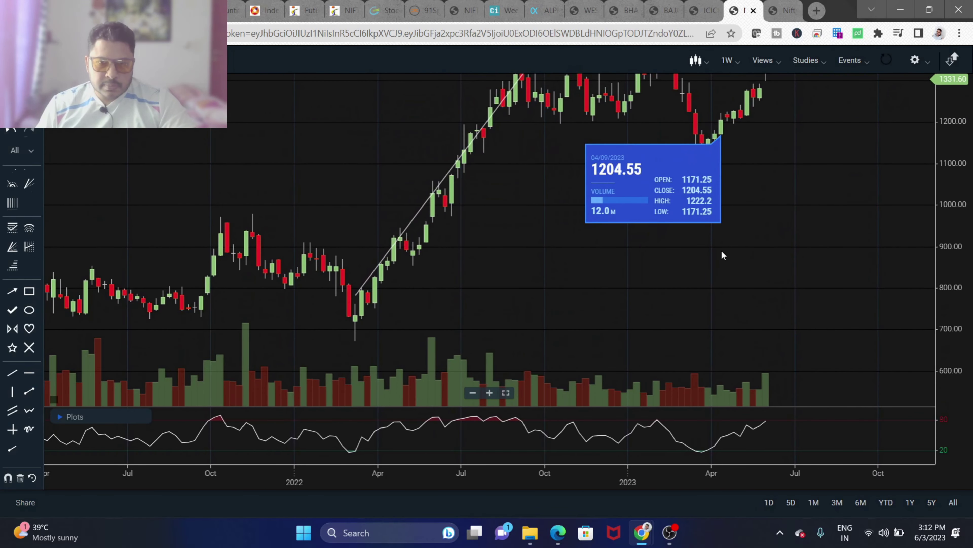
{"action": "right_click", "coordinate": [443, 179]}
{"action": "left_click", "coordinate": [478, 237]}
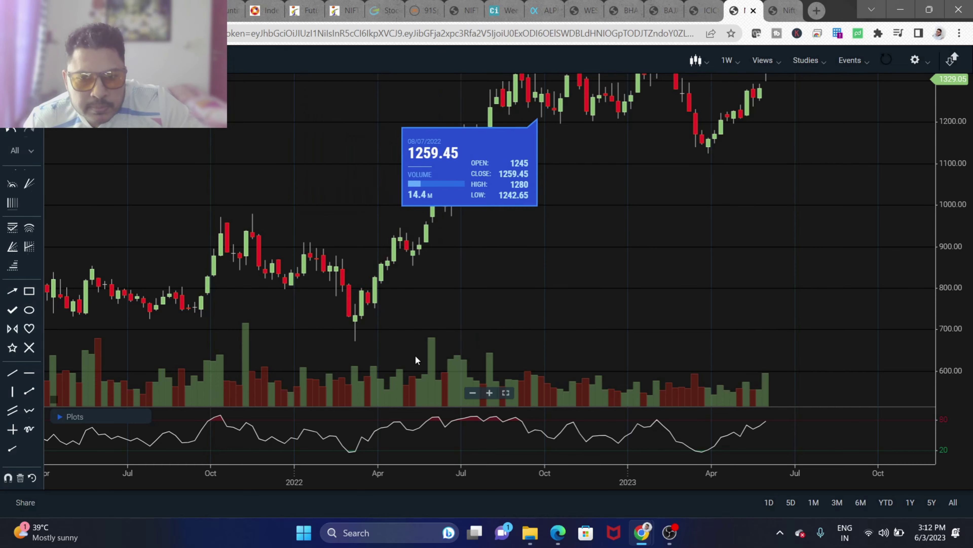
Shrink the RSI pane on the M&M chart and draw a rising ray from the March 2022 low along the late-December 2022 low.
{"action": "mouse_move", "coordinate": [634, 212]}
{"action": "left_mouse_down"}
{"action": "mouse_move", "coordinate": [635, 286]}
{"action": "mouse_move", "coordinate": [623, 254]}
{"action": "left_mouse_up"}
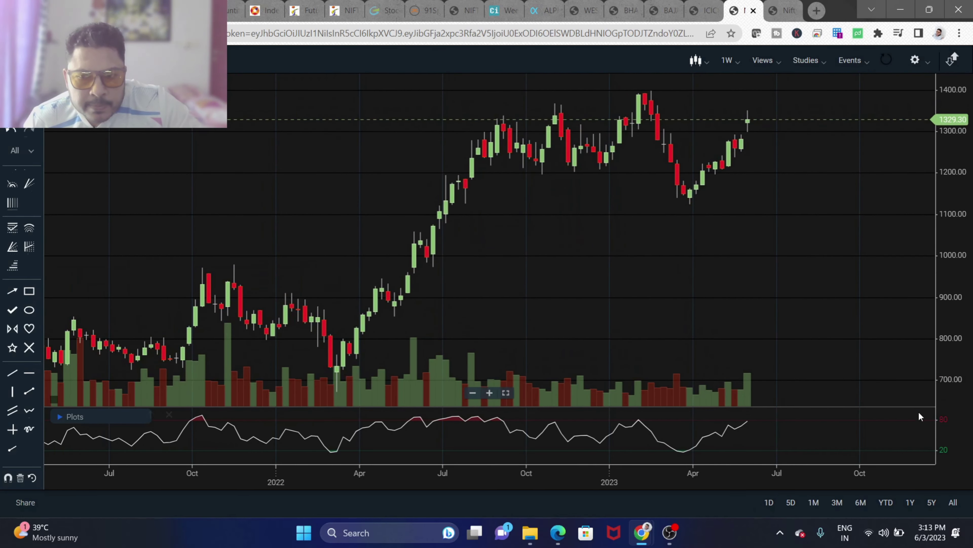
{"action": "left_click_drag", "start_coordinate": [911, 415], "coordinate": [906, 428]}
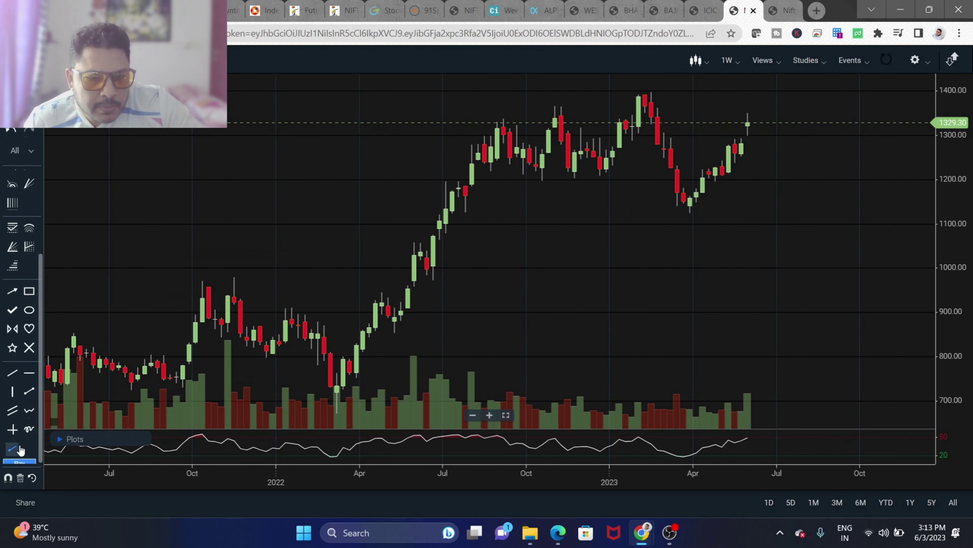
{"action": "left_click", "coordinate": [337, 418]}
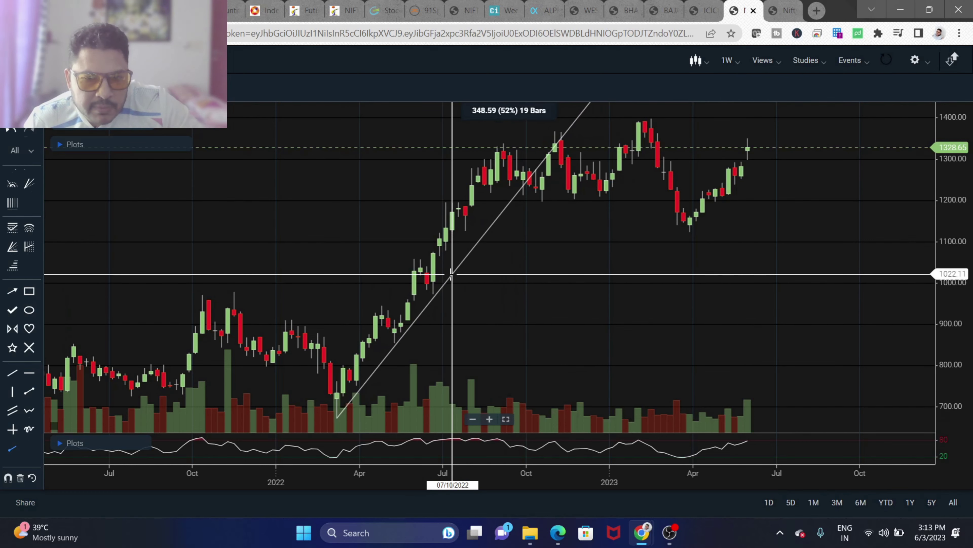
{"action": "left_click", "coordinate": [451, 275]}
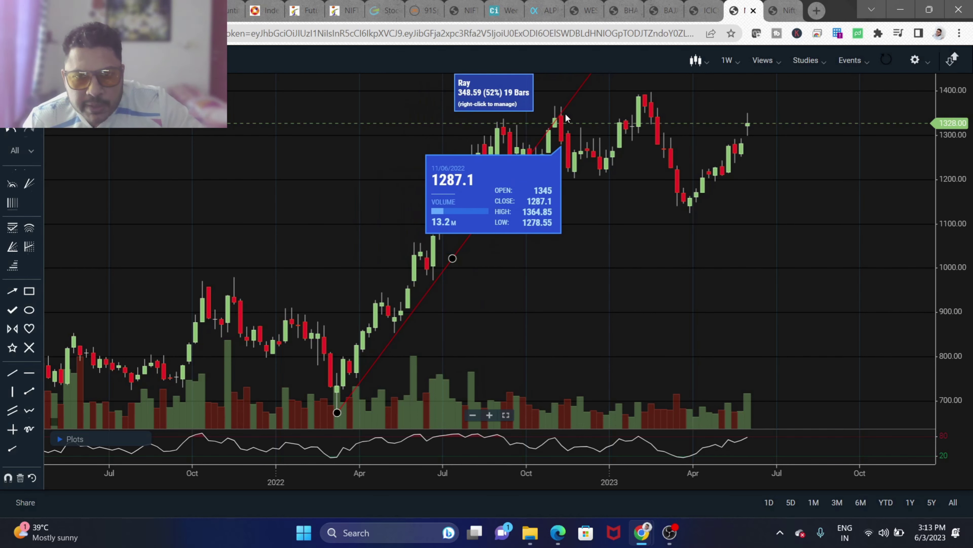
{"action": "left_click_drag", "start_coordinate": [453, 260], "coordinate": [469, 267]}
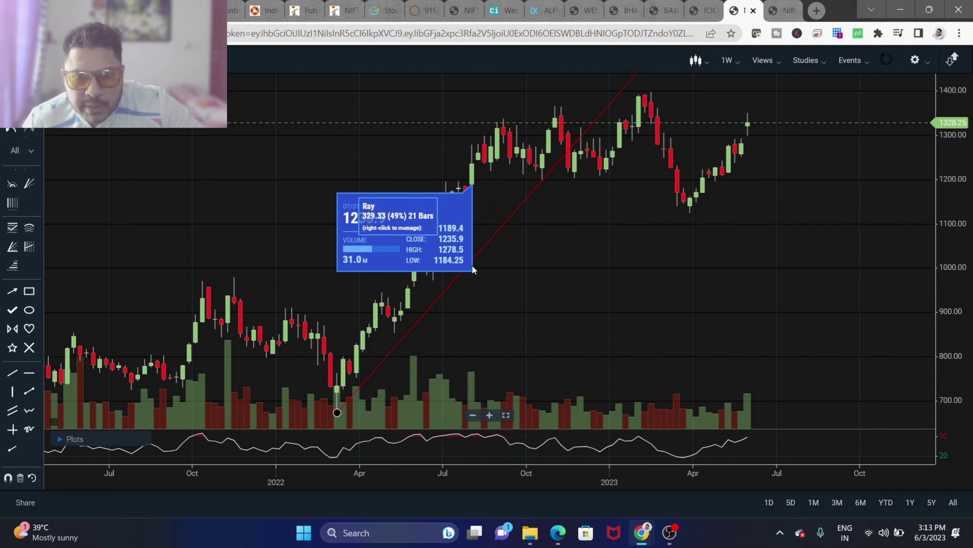
{"action": "mouse_move", "coordinate": [460, 268]}
{"action": "left_click_drag", "start_coordinate": [466, 268], "coordinate": [481, 287]}
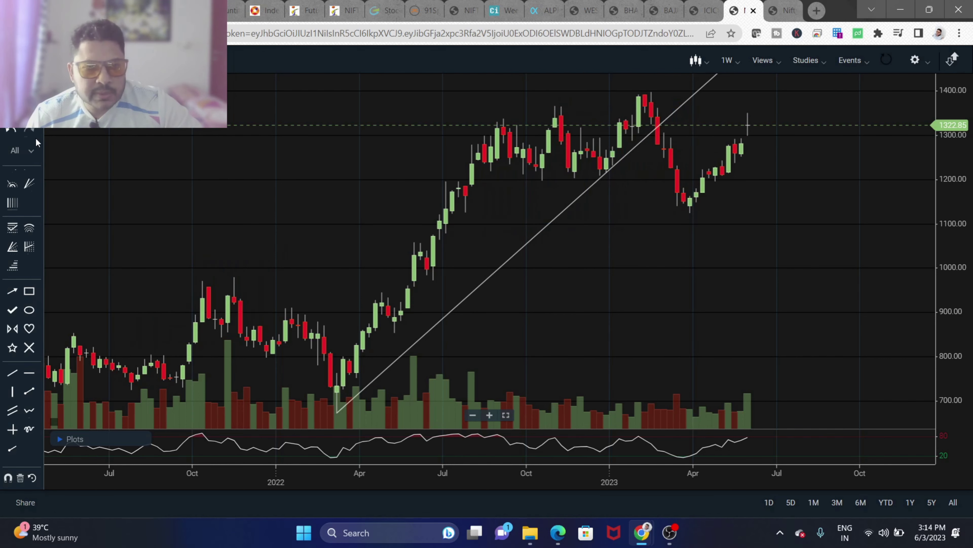
Place a horizontal support line at about 1120, at the late-March 2023 low of the M&M chart.
{"action": "left_click", "coordinate": [29, 371]}
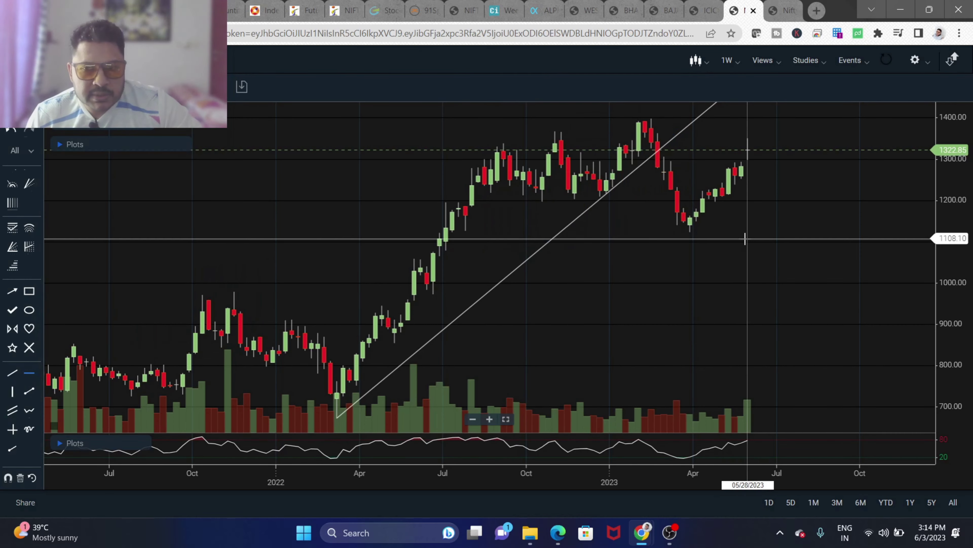
{"action": "left_click", "coordinate": [746, 233]}
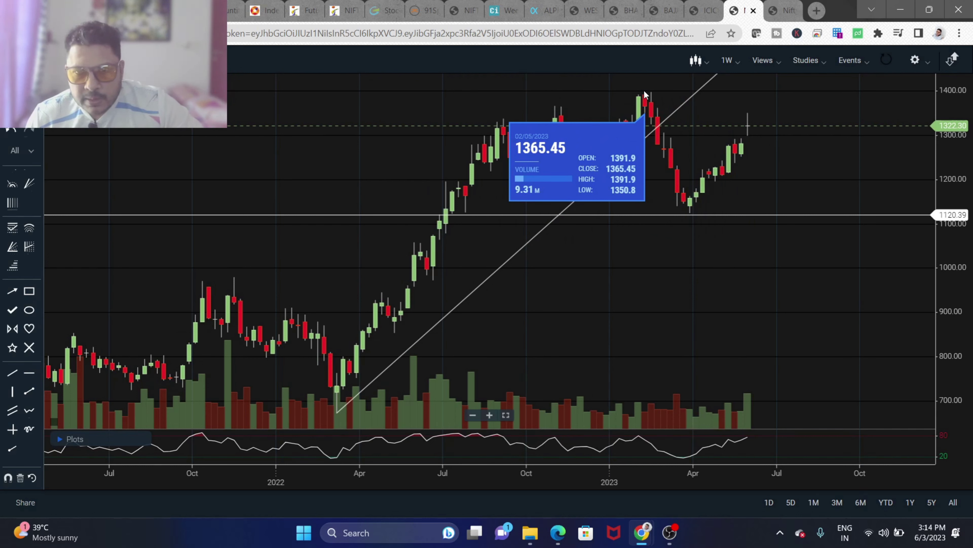
{"action": "left_click", "coordinate": [685, 214]}
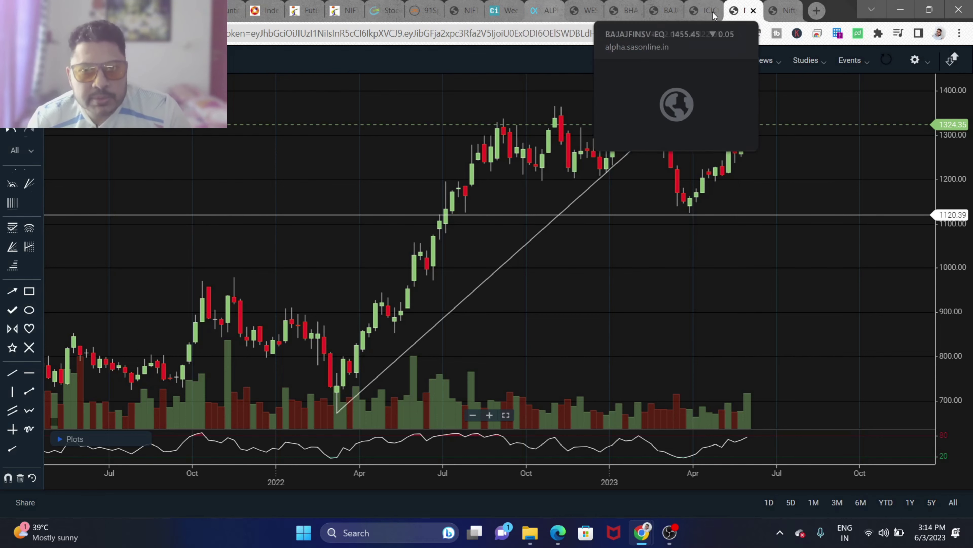
Switch to the tab with the daily Nifty chart and draw a rising support ray from the late-March 2023 low along the May lows.
{"action": "left_click", "coordinate": [782, 10]}
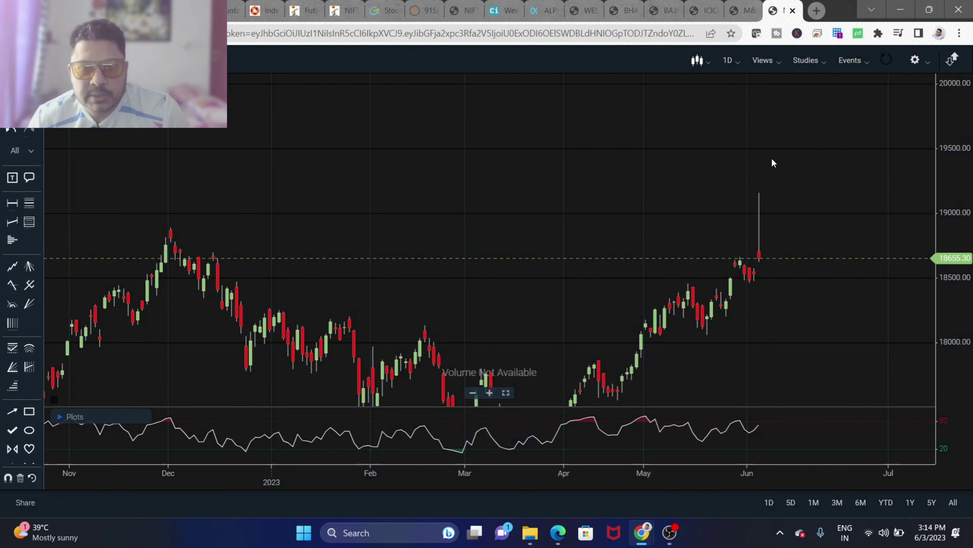
{"action": "left_click_drag", "start_coordinate": [804, 330], "coordinate": [633, 212]}
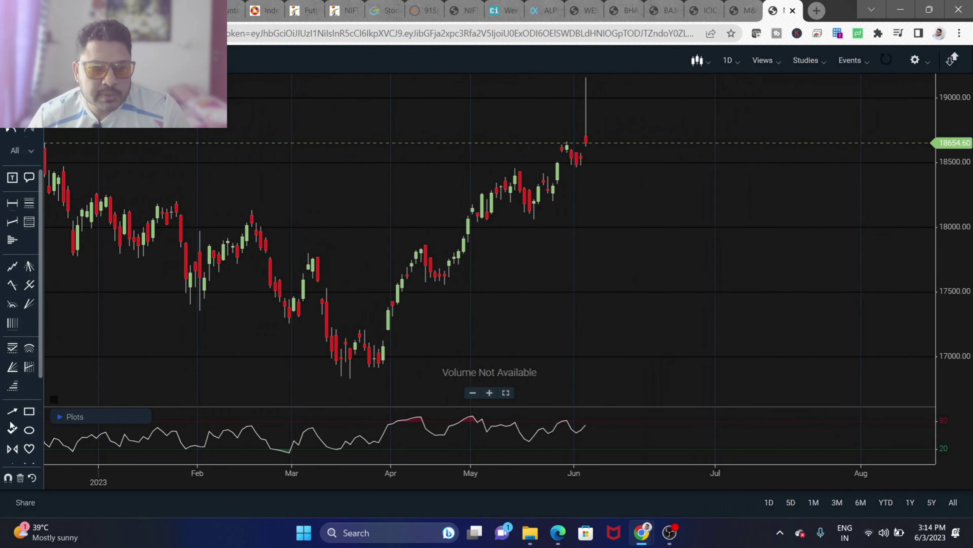
{"action": "scroll", "coordinate": [12, 419], "scroll_direction": "down", "scroll_amount": 3}
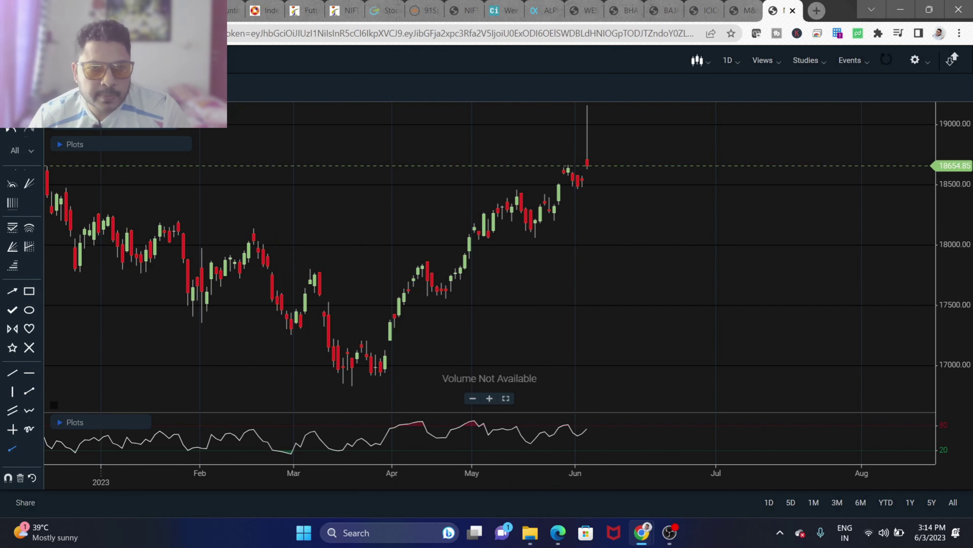
{"action": "left_click", "coordinate": [384, 377]}
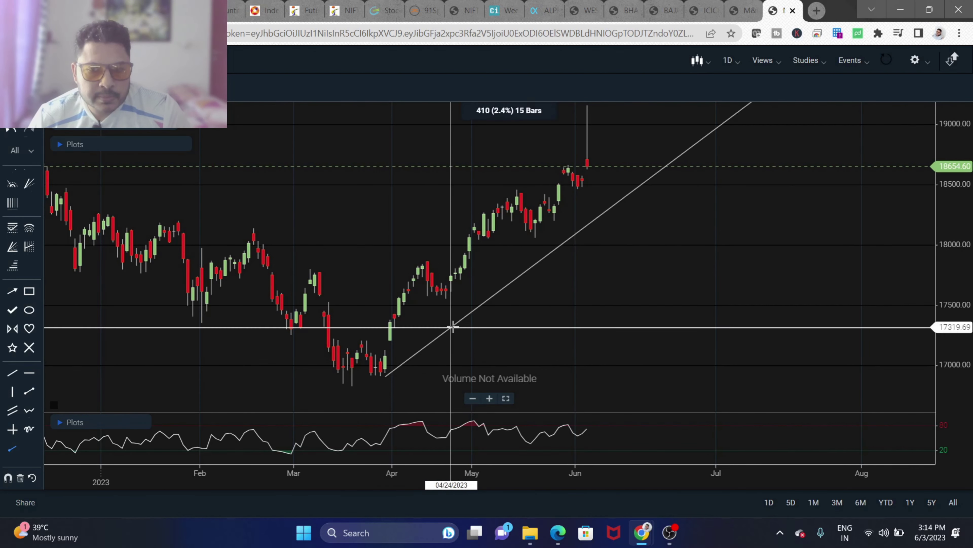
{"action": "left_click", "coordinate": [610, 169]}
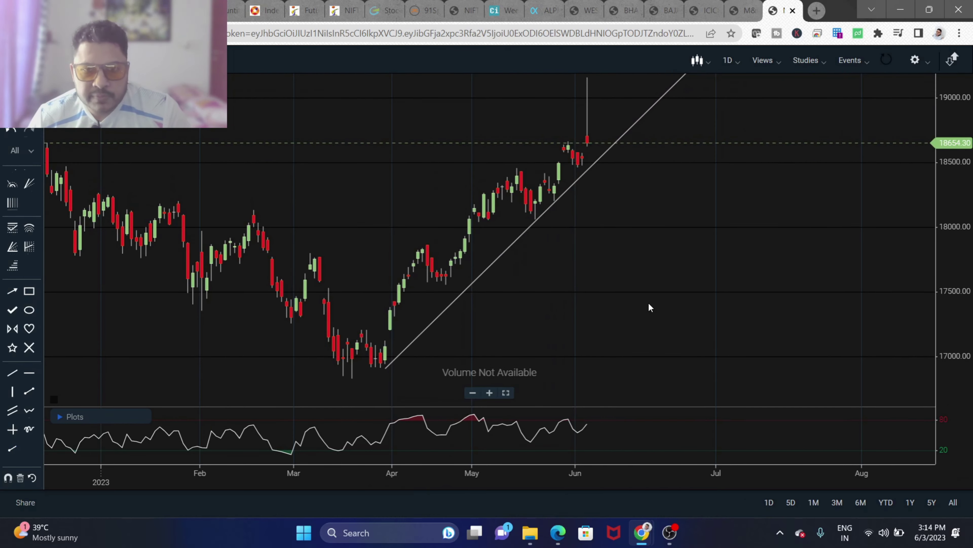
Extend the start of the rising support ray down and back to mid-March 2023, keeping it along the May lows.
{"action": "left_click", "coordinate": [383, 366]}
{"action": "left_click_drag", "start_coordinate": [383, 364], "coordinate": [358, 392]}
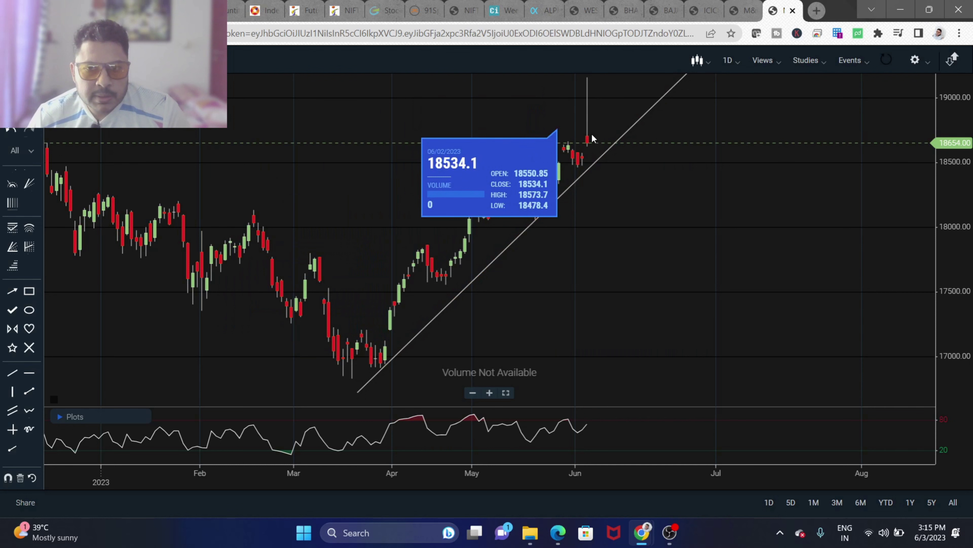
{"action": "left_click", "coordinate": [587, 171]}
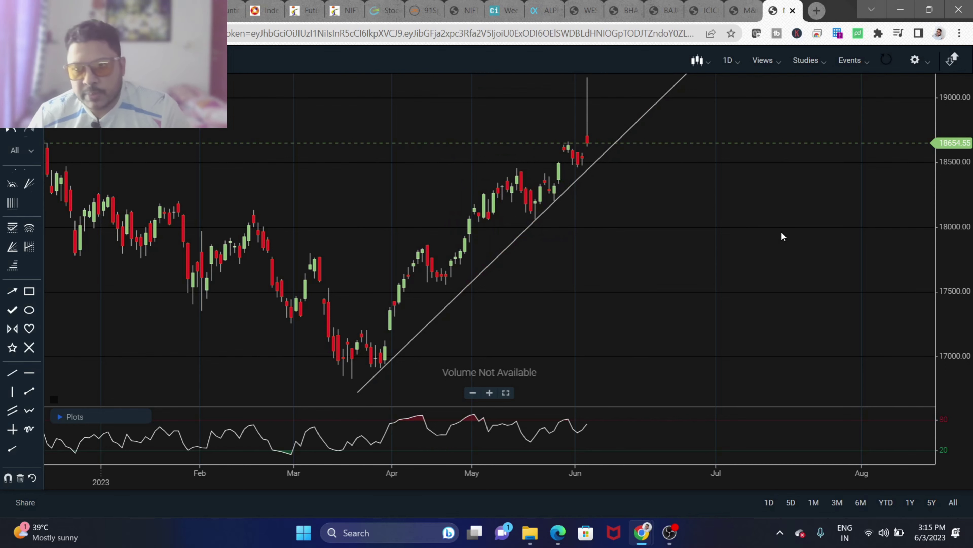
Place a horizontal resistance line at about 18892, at the December 2022 high of the Nifty chart.
{"action": "scroll", "coordinate": [781, 231], "scroll_direction": "down", "scroll_amount": 3}
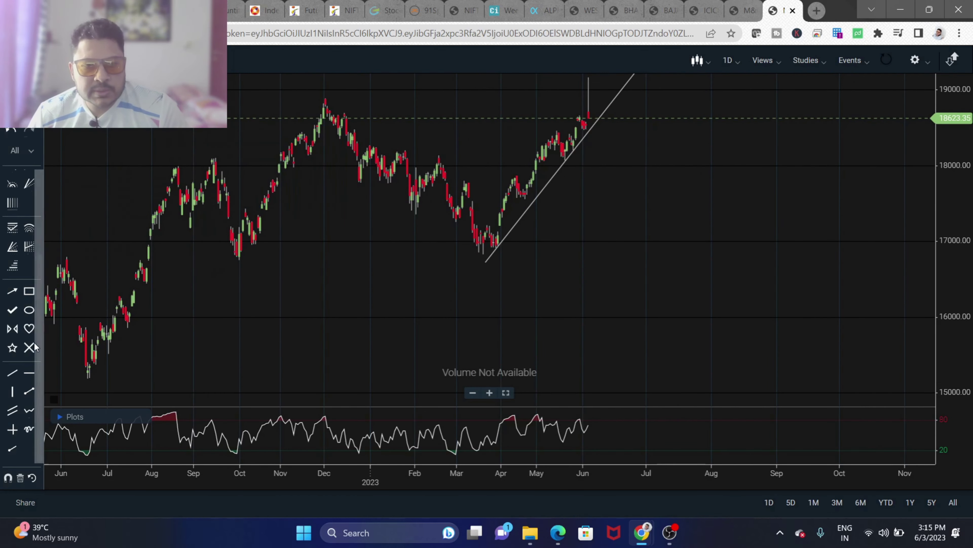
{"action": "left_click", "coordinate": [30, 373]}
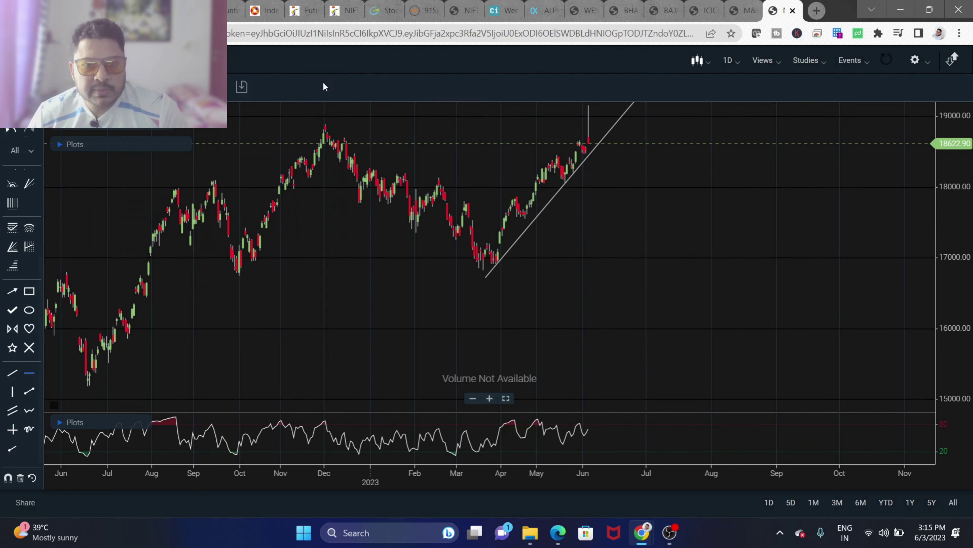
{"action": "left_click", "coordinate": [357, 123]}
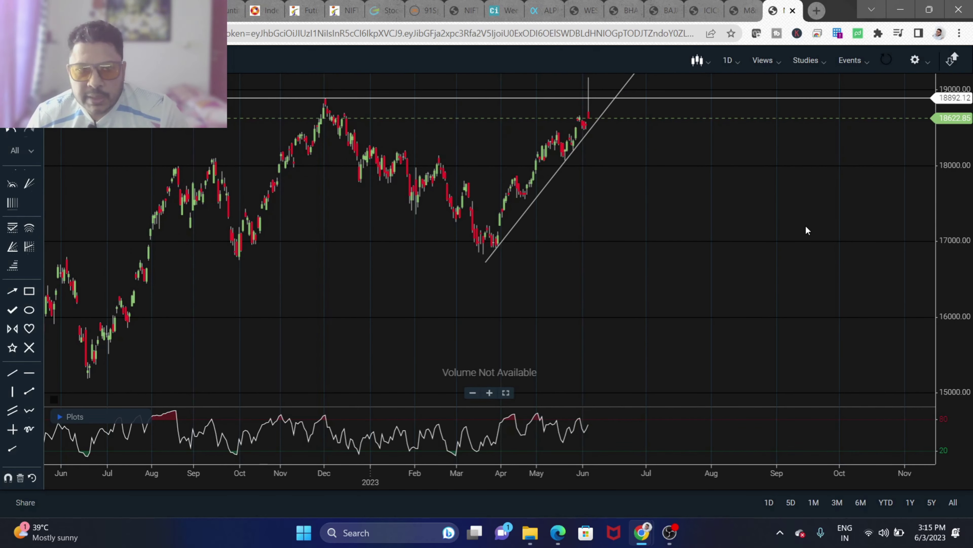
{"action": "left_click_drag", "start_coordinate": [789, 173], "coordinate": [791, 247]}
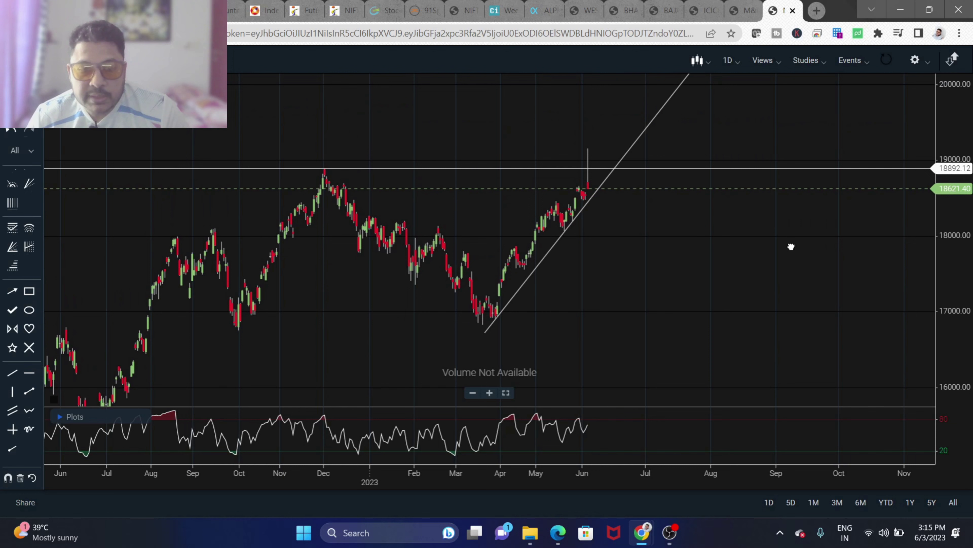
{"action": "mouse_move", "coordinate": [588, 193]}
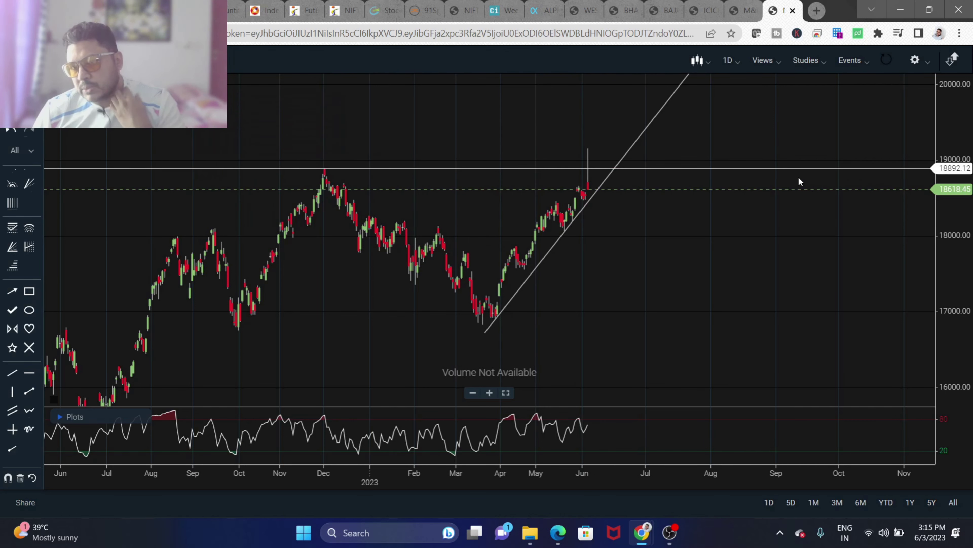
Draw a falling ray on the Nifty chart from the December 2022 high down across the February and March 2023 highs.
{"action": "scroll", "coordinate": [760, 272], "scroll_direction": "up", "scroll_amount": 4}
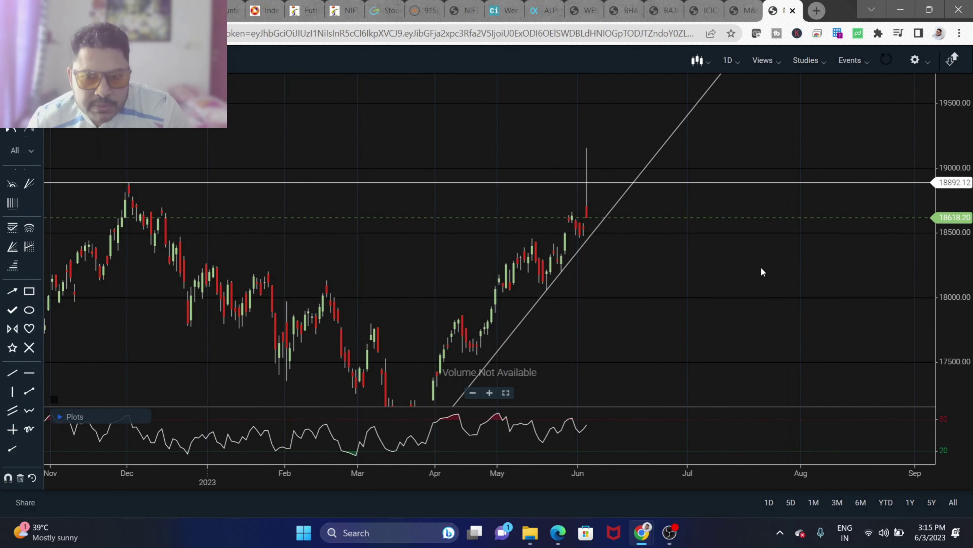
{"action": "left_click_drag", "start_coordinate": [754, 283], "coordinate": [909, 215]}
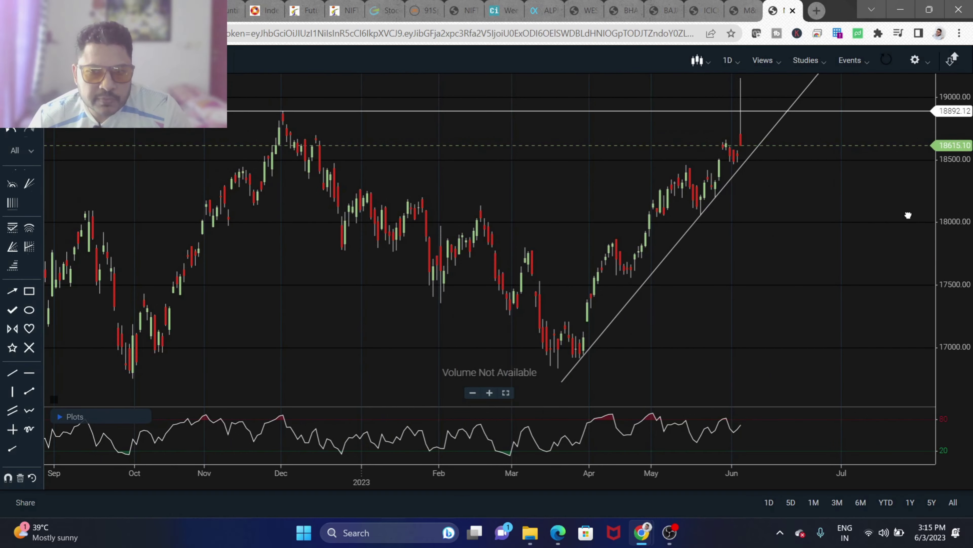
{"action": "left_click", "coordinate": [12, 448]}
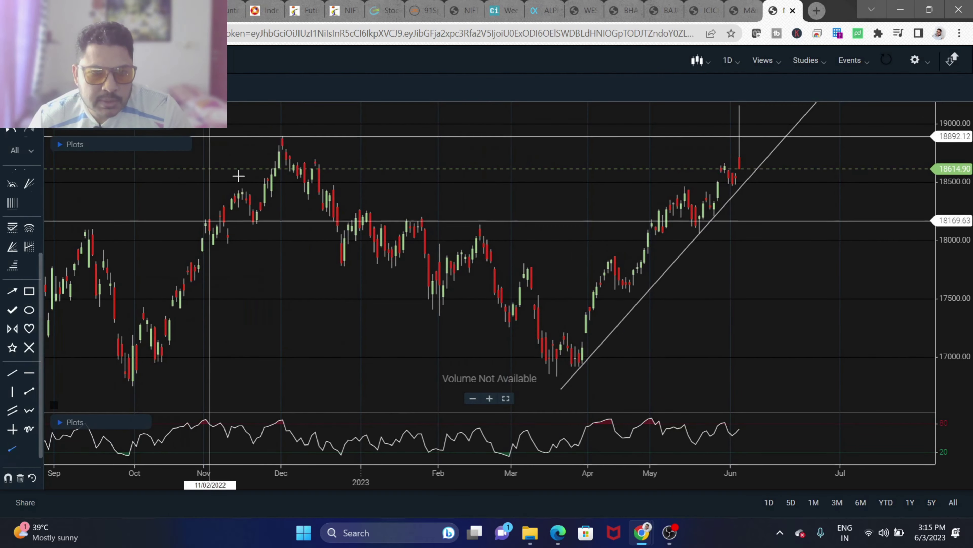
{"action": "left_click", "coordinate": [282, 137]}
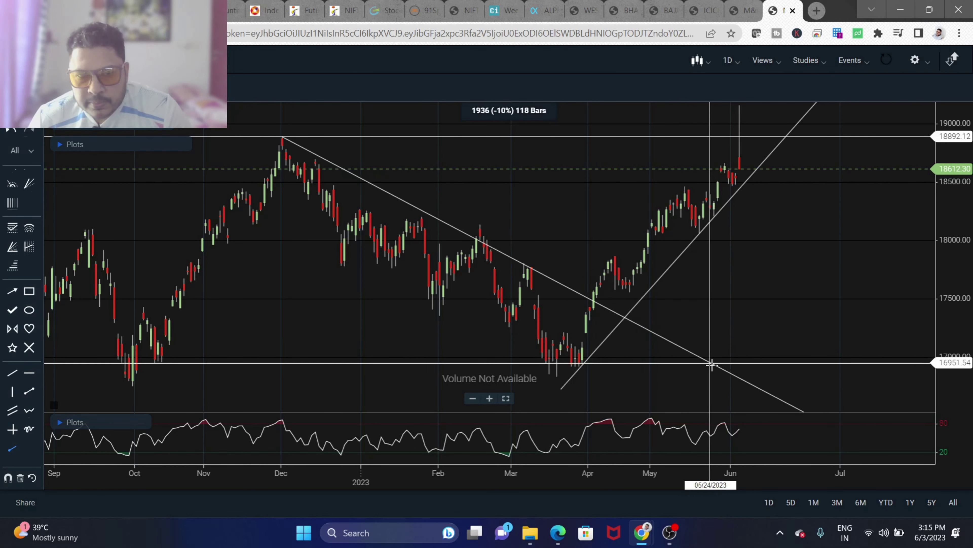
{"action": "left_click", "coordinate": [707, 380]}
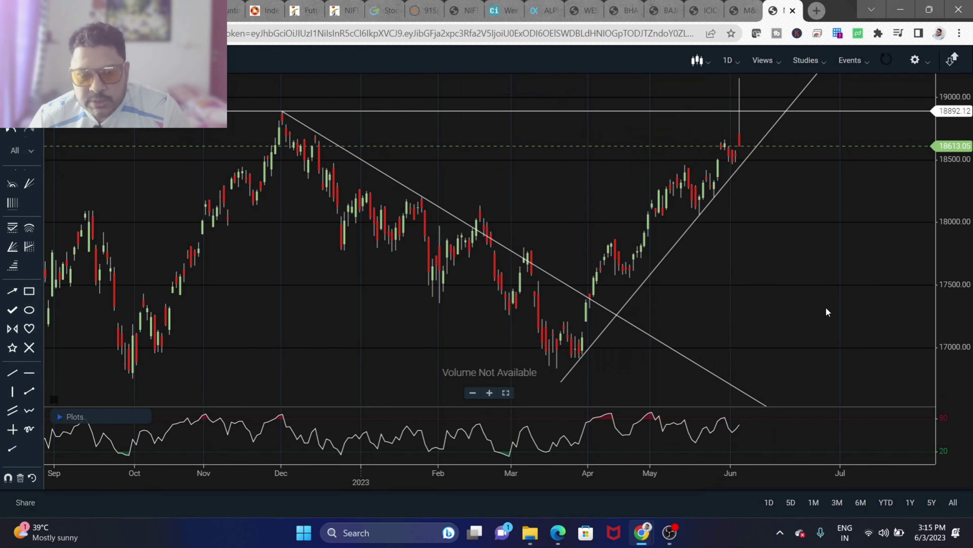